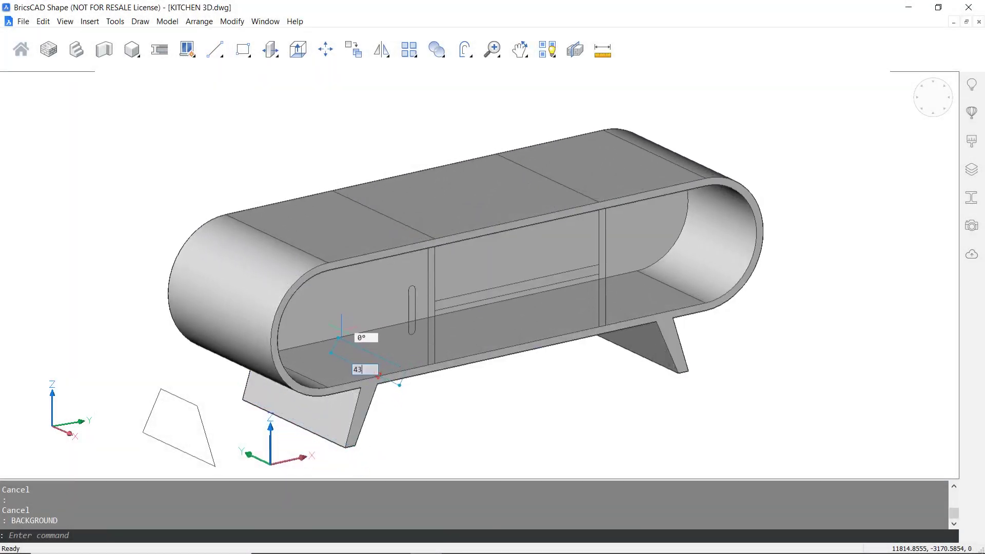
Pull out the door handle, lower the middle top, and copy-rotate the door into the right opening.
{"action": "left_click_drag", "start_coordinate": [395, 357], "coordinate": [390, 421]}
{"action": "left_click", "coordinate": [183, 385]}
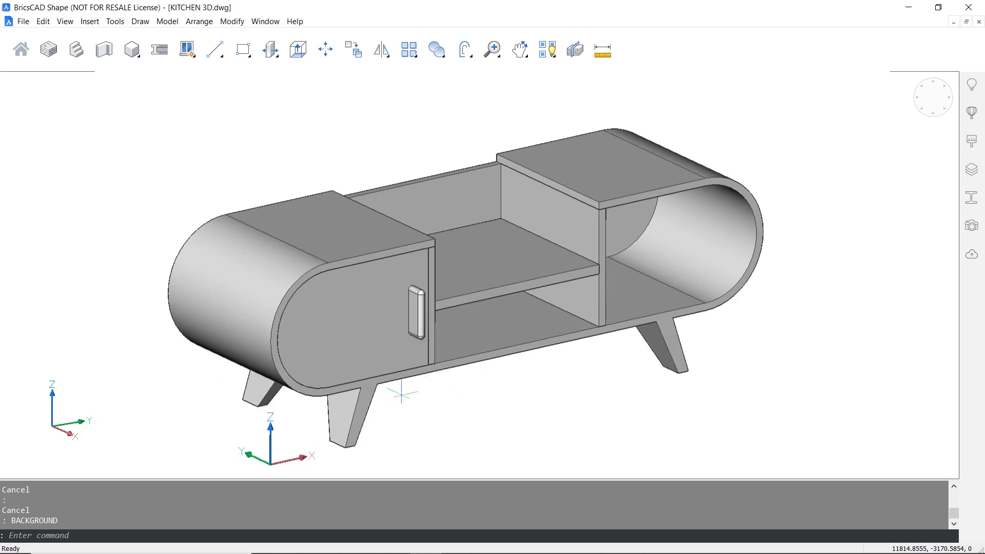
{"action": "left_click", "coordinate": [390, 371]}
{"action": "left_click", "coordinate": [519, 352]}
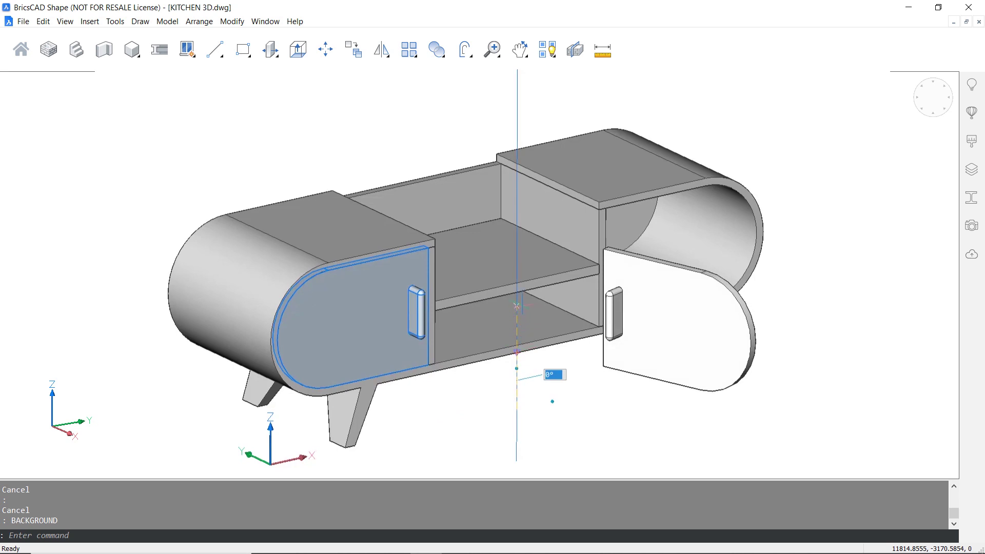
{"action": "left_click", "coordinate": [472, 393]}
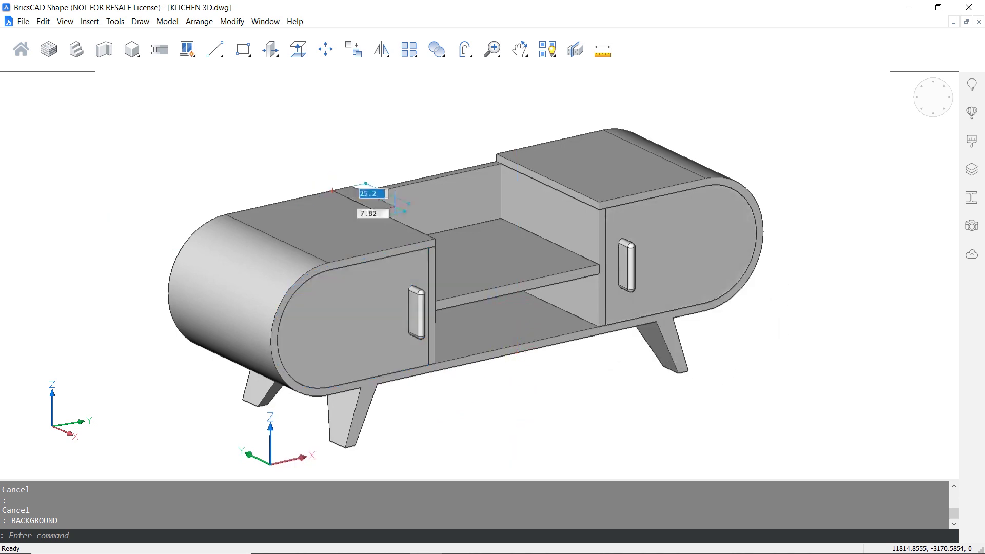
Set the shelf dimension to 2 and raise the partition panel.
{"action": "type", "text": "2"}
{"action": "key", "text": "Return"}
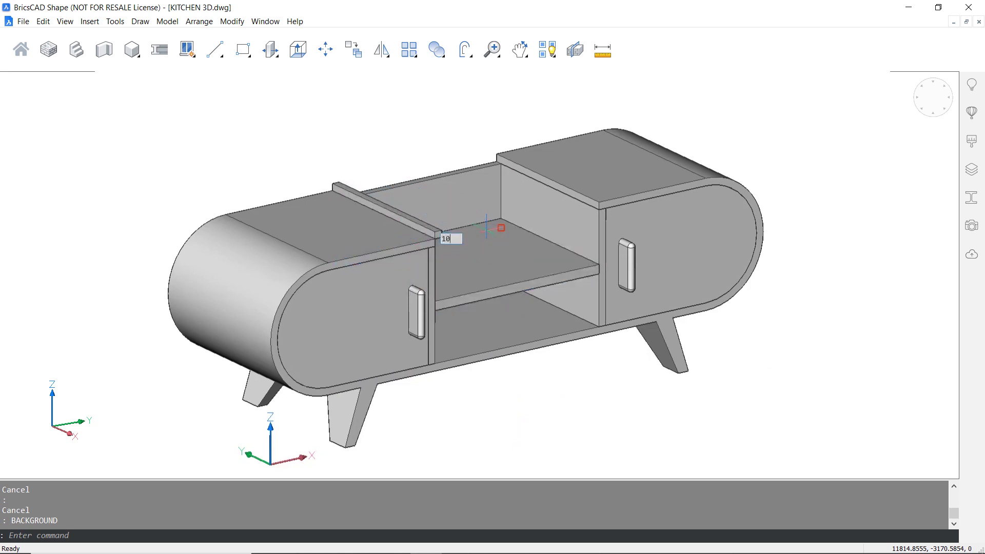
{"action": "left_click", "coordinate": [414, 137]}
{"action": "left_click", "coordinate": [406, 274]}
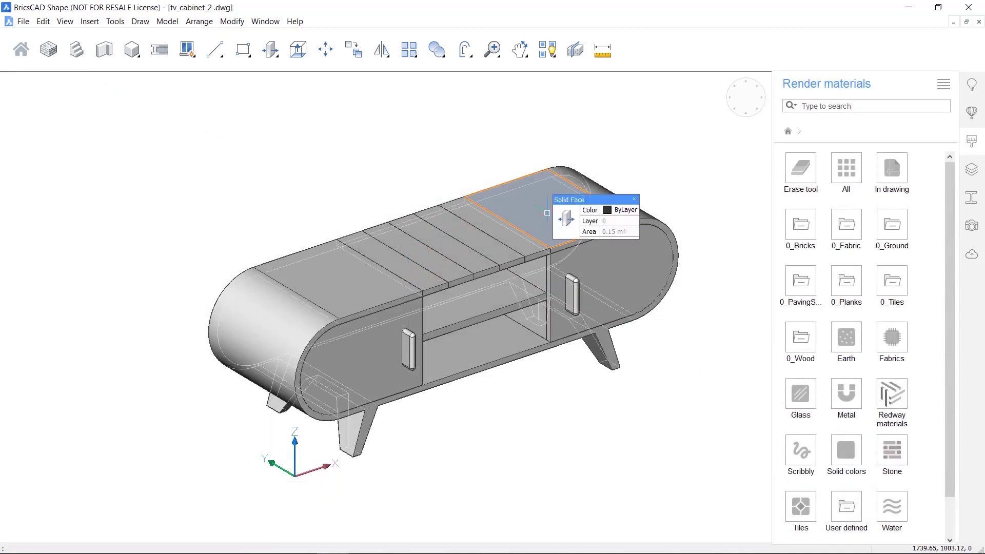
Apply the Redway American Cherry wood material to the cabinet body.
{"action": "left_click", "coordinate": [549, 200]}
{"action": "scroll", "coordinate": [566, 288], "scroll_direction": "up", "scroll_amount": 2}
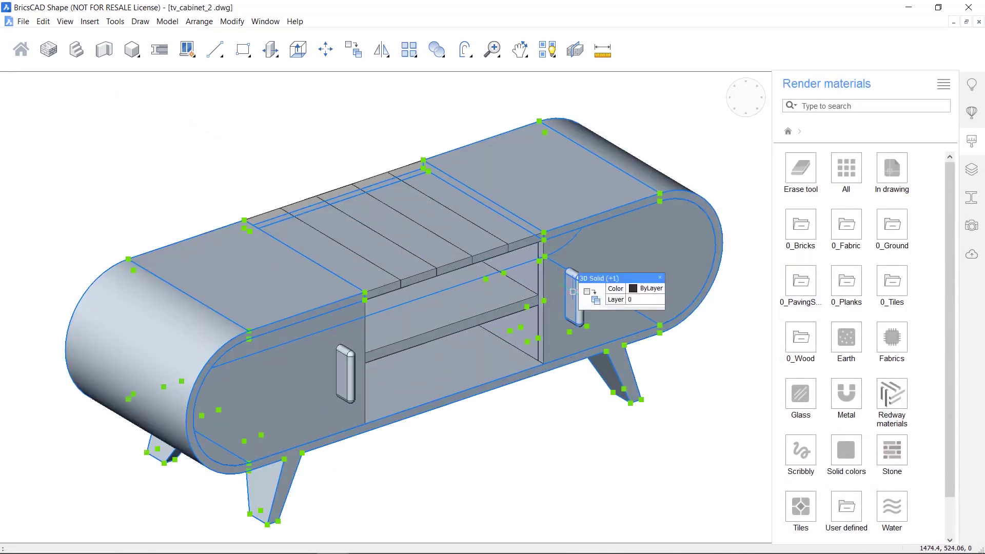
{"action": "scroll", "coordinate": [892, 359], "scroll_direction": "down", "scroll_amount": 2}
{"action": "left_click", "coordinate": [892, 359]}
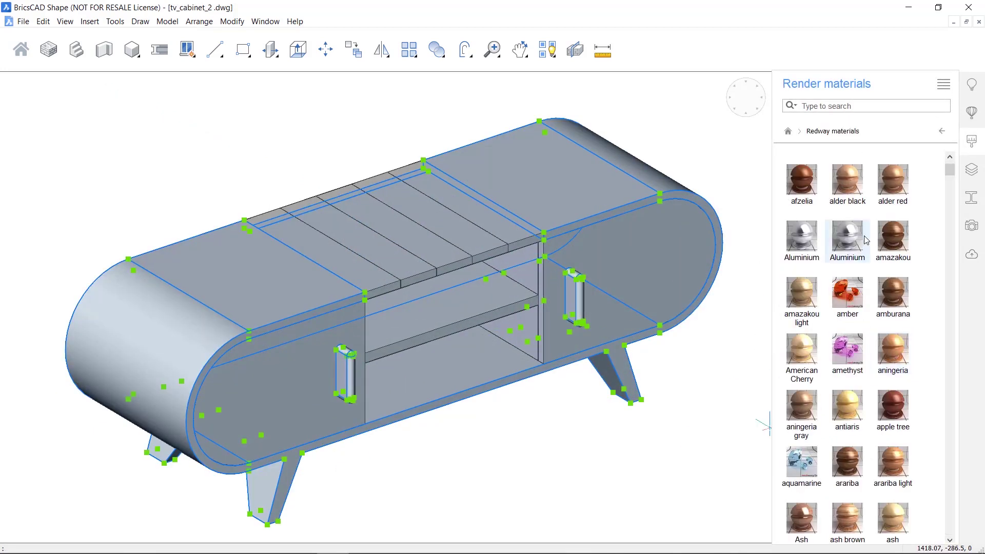
{"action": "left_click", "coordinate": [802, 354]}
{"action": "left_click", "coordinate": [788, 132]}
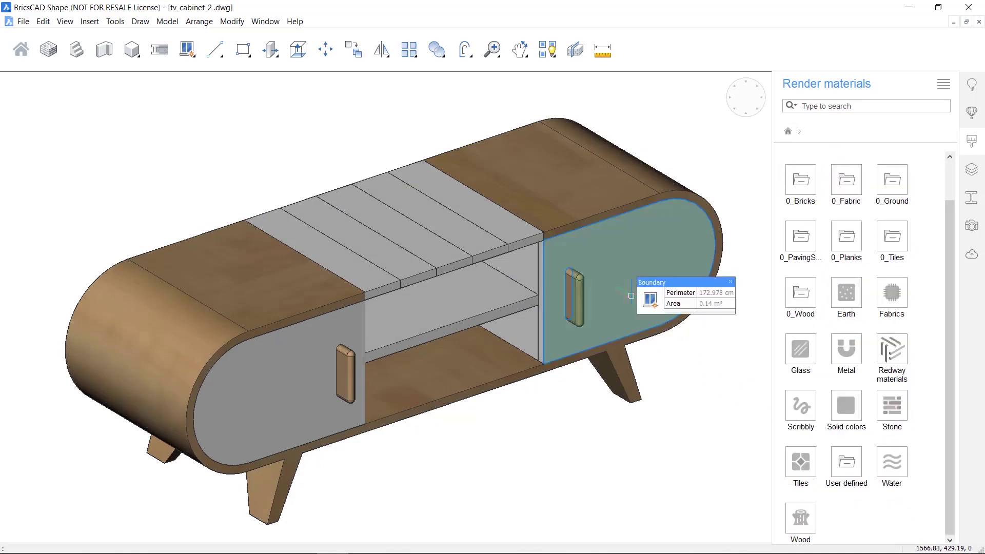
Select both doors, the shelf and the top slats, and bring up the Solid colors collection.
{"action": "left_click", "coordinate": [633, 288]}
{"action": "left_click", "coordinate": [451, 313]}
{"action": "left_click", "coordinate": [282, 395]}
{"action": "left_click", "coordinate": [357, 240]}
{"action": "left_click", "coordinate": [454, 262]}
{"action": "left_click", "coordinate": [487, 205]}
{"action": "left_click", "coordinate": [846, 406]}
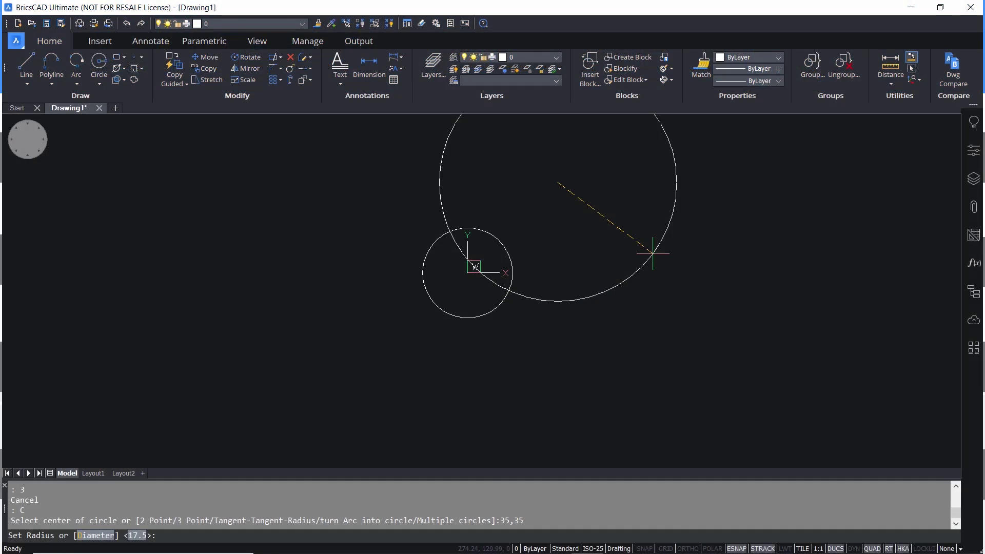
Draw the outer circles of radius 17.5 at -35,35, -35,-35 and 35,-35.
{"action": "key", "text": "Return"}
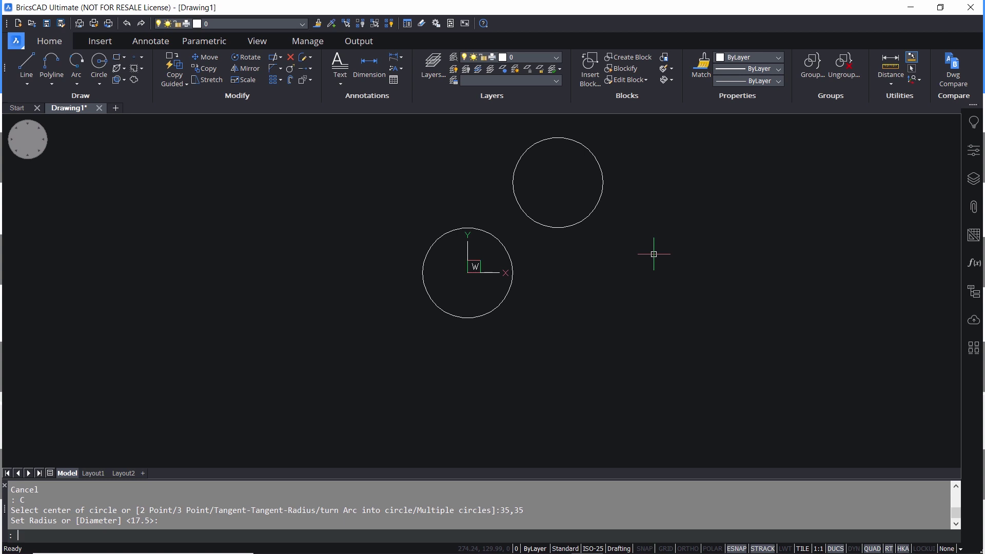
{"action": "type", "text": "C"}
{"action": "key", "text": "Return"}
{"action": "type", "text": "-35,35"}
{"action": "key", "text": "Return"}
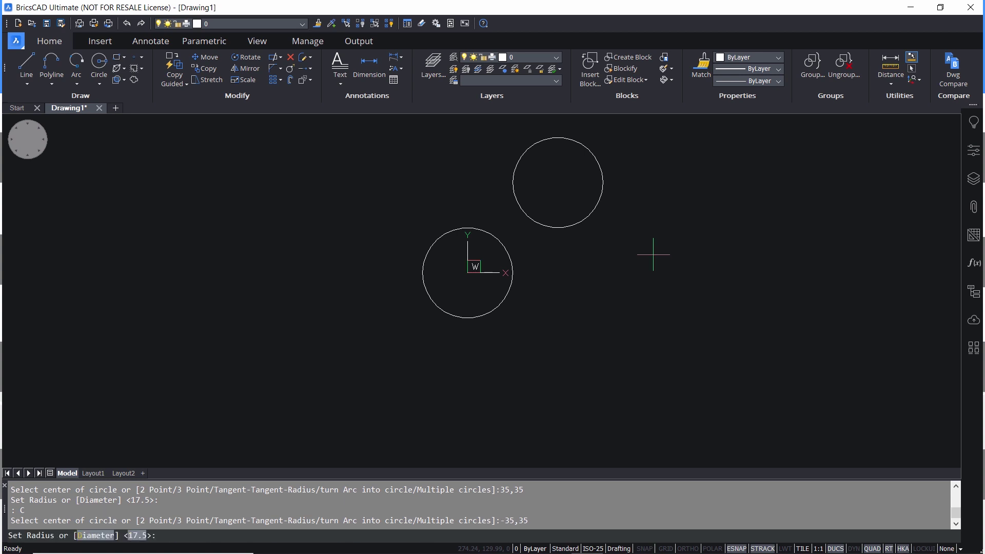
{"action": "key", "text": "Return"}
{"action": "type", "text": "C"}
{"action": "key", "text": "Return"}
{"action": "type", "text": "-35,-35"}
{"action": "key", "text": "Return"}
{"action": "key", "text": "Return"}
Join each pair of neighbouring circles with radius 22 fillets using the Multiple option.
{"action": "key", "text": "Return"}
{"action": "type", "text": "35,-35"}
{"action": "key", "text": "Return"}
{"action": "key", "text": "Return"}
{"action": "key", "text": "Escape"}
{"action": "type", "text": "F"}
{"action": "key", "text": "Return"}
{"action": "type", "text": "R"}
{"action": "key", "text": "Return"}
{"action": "type", "text": "22"}
{"action": "key", "text": "Return"}
{"action": "type", "text": "M"}
{"action": "key", "text": "Return"}
{"action": "left_click", "coordinate": [418, 163]}
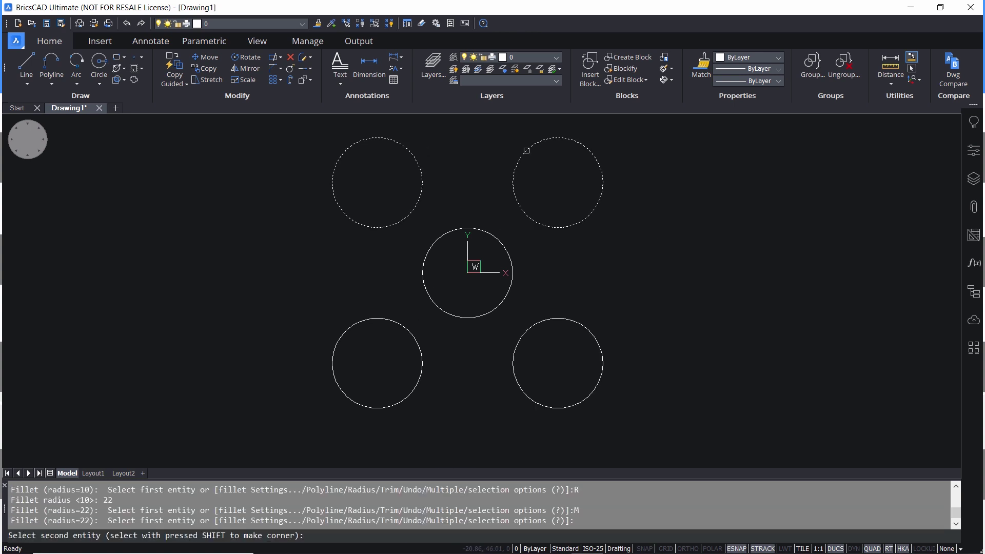
{"action": "left_click", "coordinate": [526, 151]}
{"action": "left_click", "coordinate": [582, 223]}
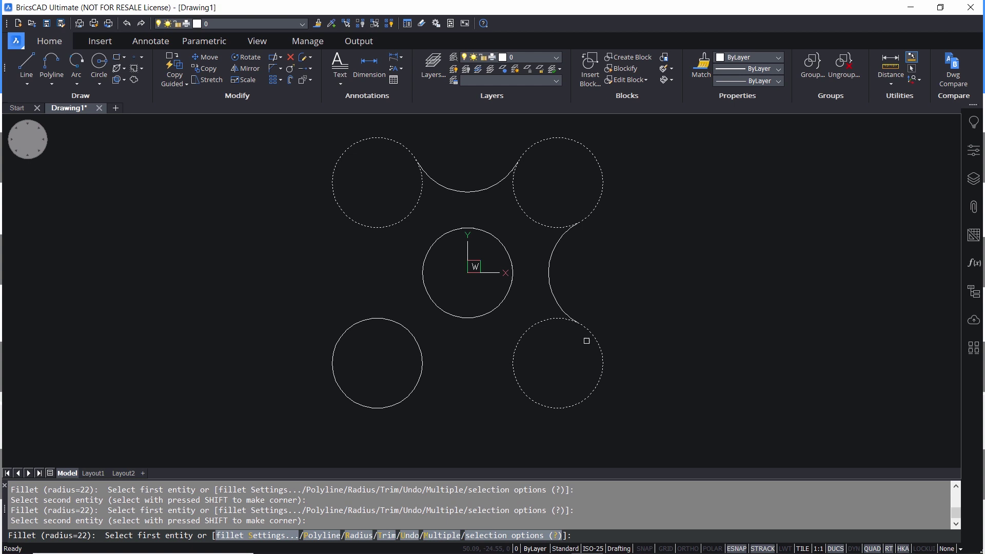
{"action": "left_click", "coordinate": [517, 389]}
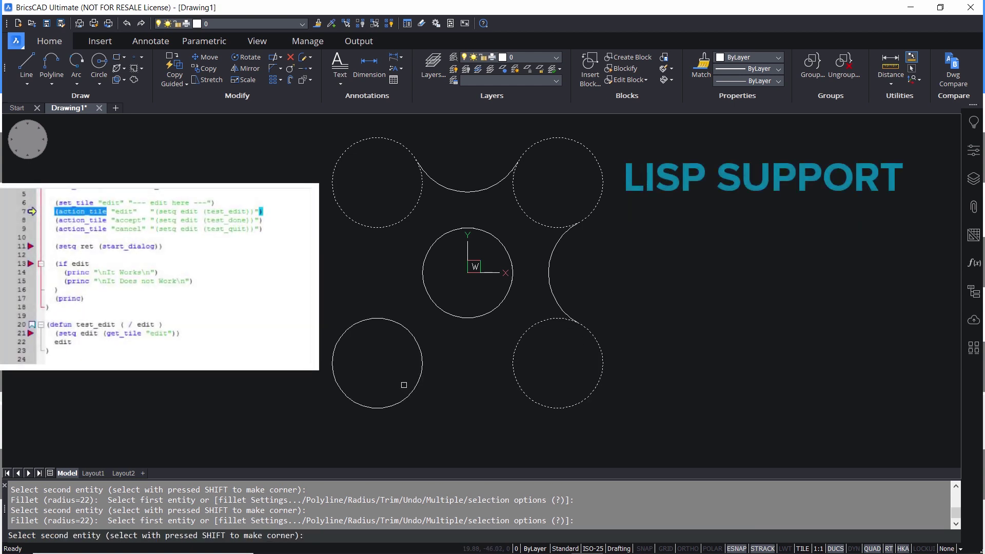
{"action": "left_click", "coordinate": [411, 391]}
{"action": "left_click", "coordinate": [348, 222]}
{"action": "left_click", "coordinate": [342, 332]}
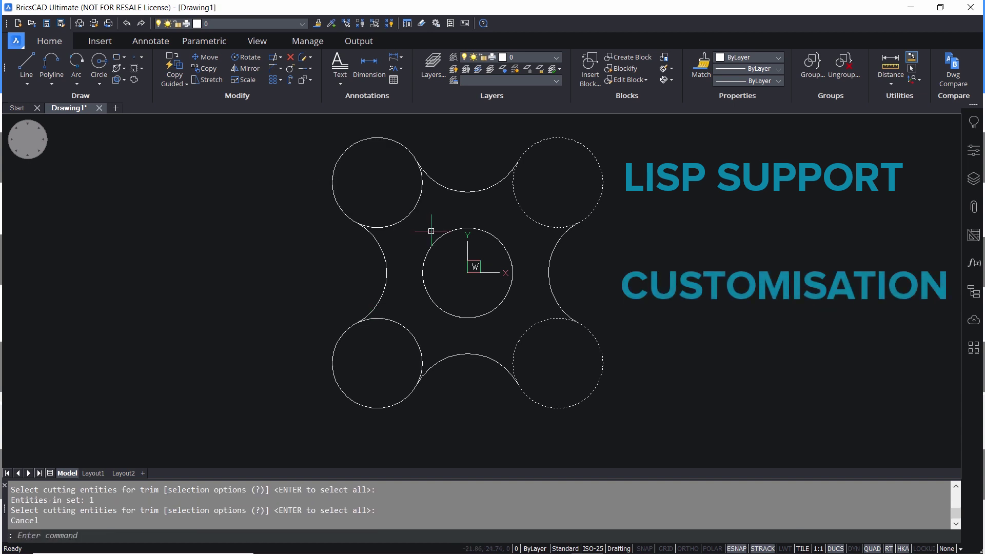
Trim away the four circles' inner arcs with TR to leave one four-lobed outline.
{"action": "type", "text": "TR"}
{"action": "key", "text": "Return"}
{"action": "key", "text": "Return"}
{"action": "left_click", "coordinate": [415, 208]}
{"action": "left_click", "coordinate": [523, 211]}
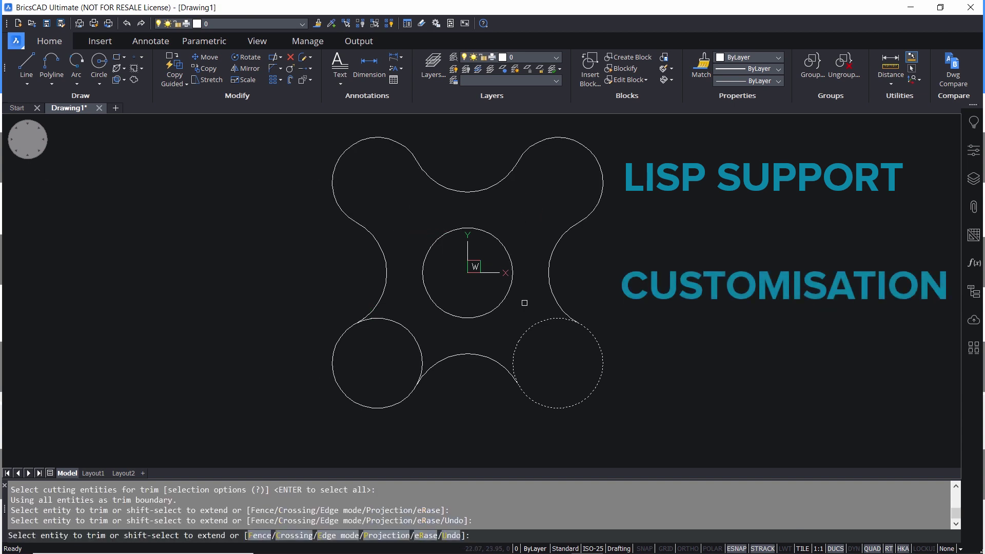
{"action": "left_click", "coordinate": [528, 324]}
{"action": "left_click", "coordinate": [415, 341]}
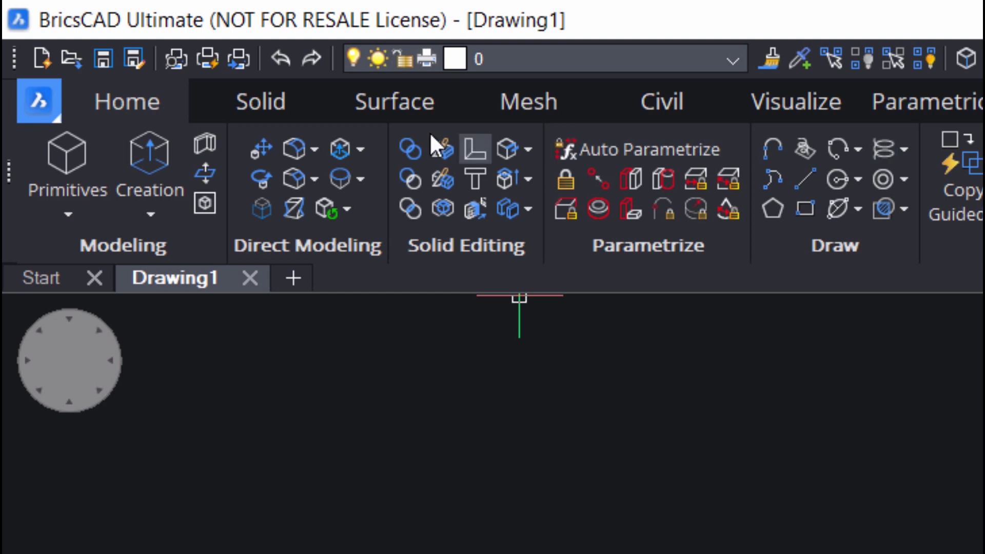
Browse the Solid, Surface, Mesh and Visualize ribbon tabs, then orbit around the 3D house.
{"action": "left_click", "coordinate": [257, 97]}
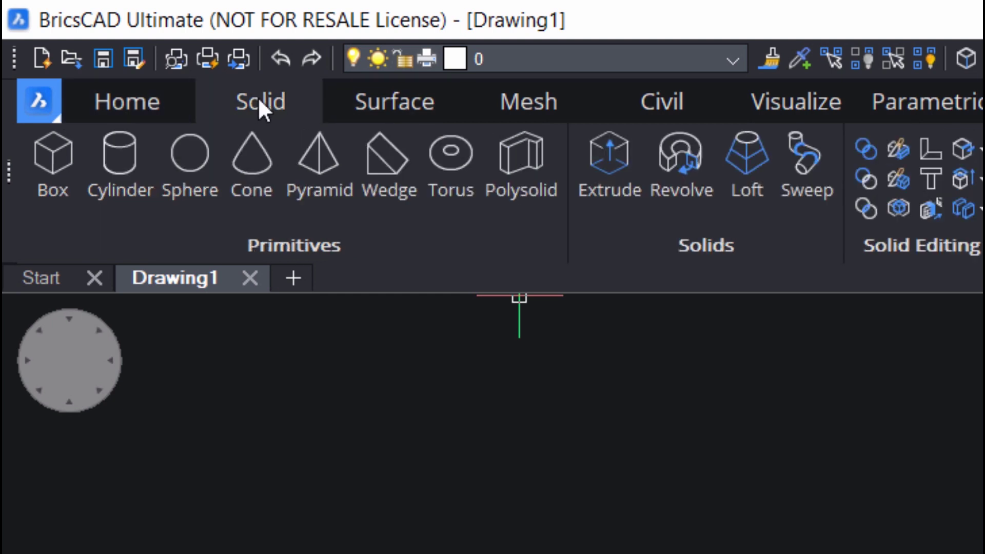
{"action": "left_click", "coordinate": [376, 100]}
{"action": "left_click", "coordinate": [533, 101]}
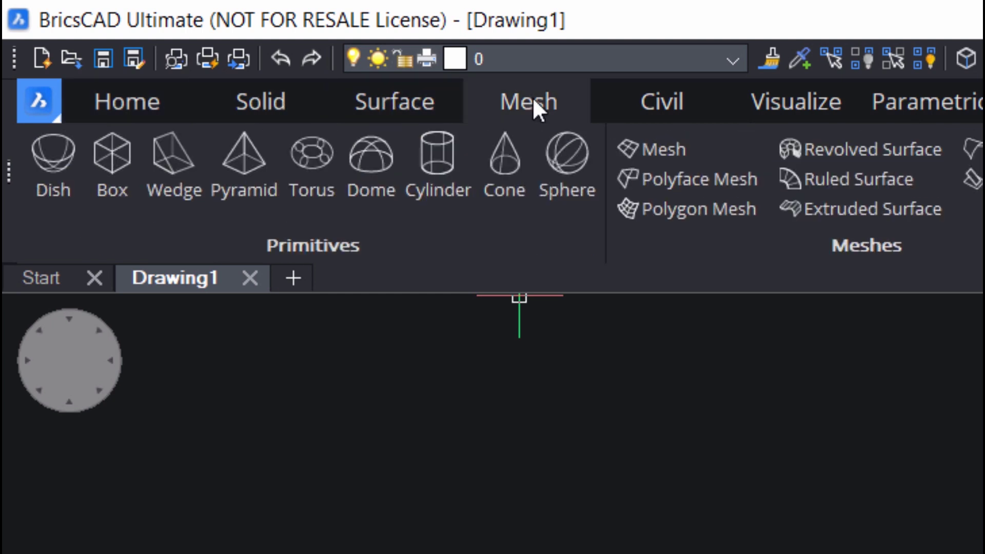
{"action": "left_click", "coordinate": [797, 103]}
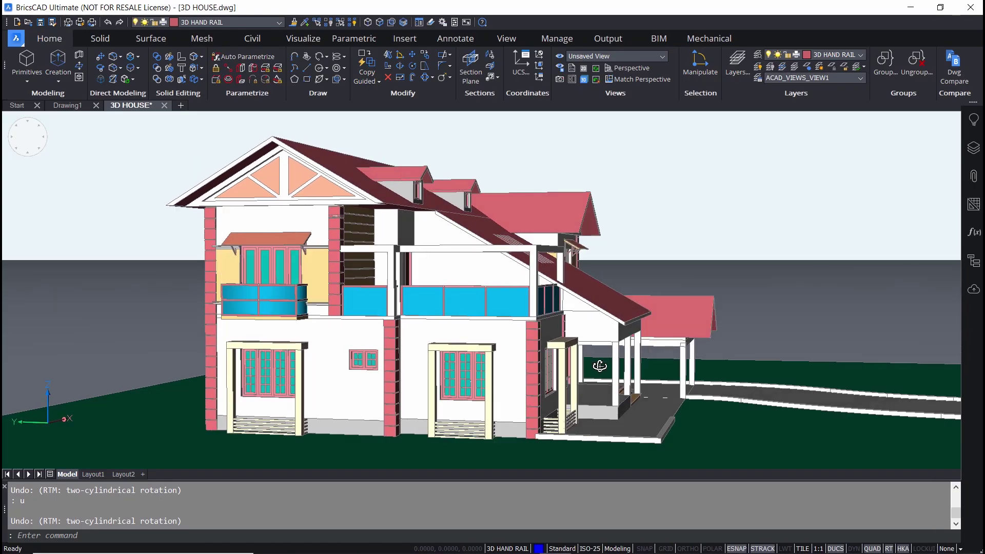
{"action": "mouse_move", "coordinate": [508, 367]}
{"action": "middle_mouse_down", "text": "shift"}
{"action": "mouse_move", "coordinate": [546, 366]}
{"action": "mouse_move", "coordinate": [297, 355]}
{"action": "middle_mouse_up", "text": "shift"}
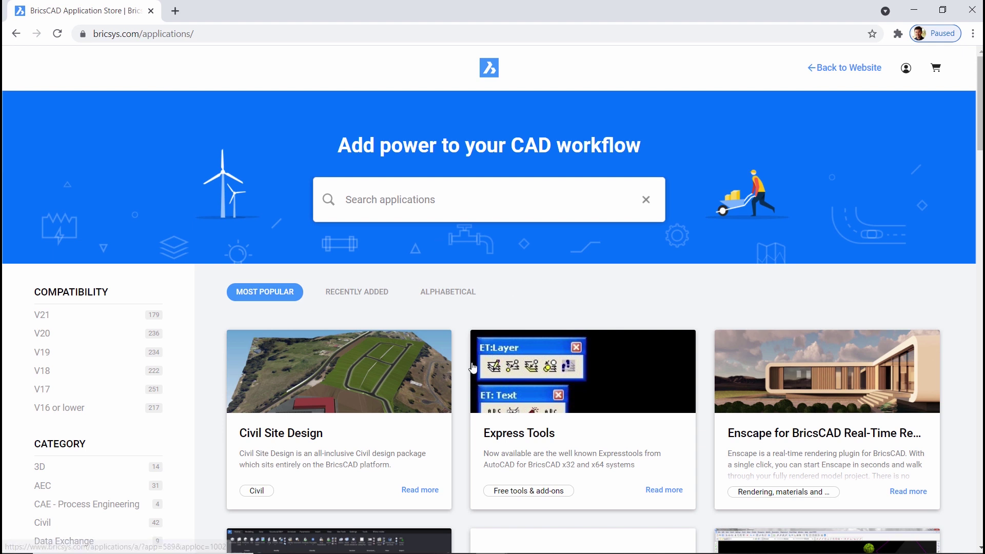
Scroll down the bricsys.com applications catalogue to the CivilCAD, ArmCAD and Autopath entries.
{"action": "scroll", "coordinate": [473, 367], "scroll_direction": "down", "scroll_amount": 1}
{"action": "scroll", "coordinate": [473, 368], "scroll_direction": "down", "scroll_amount": 2}
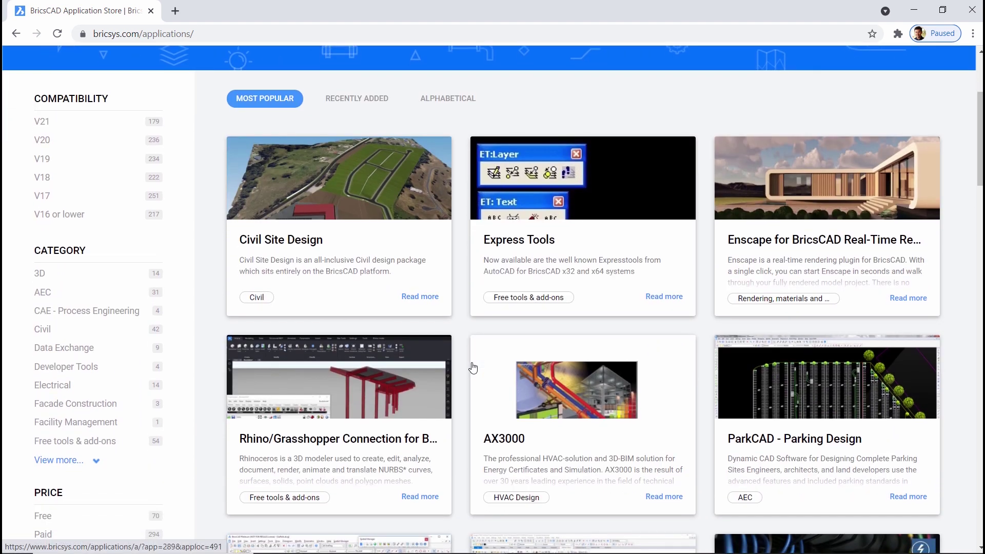
{"action": "scroll", "coordinate": [474, 367], "scroll_direction": "down", "scroll_amount": 2}
{"action": "scroll", "coordinate": [473, 367], "scroll_direction": "down", "scroll_amount": 2}
{"action": "scroll", "coordinate": [473, 367], "scroll_direction": "down", "scroll_amount": 4}
{"action": "scroll", "coordinate": [473, 367], "scroll_direction": "down", "scroll_amount": 1}
{"action": "scroll", "coordinate": [474, 368], "scroll_direction": "down", "scroll_amount": 3}
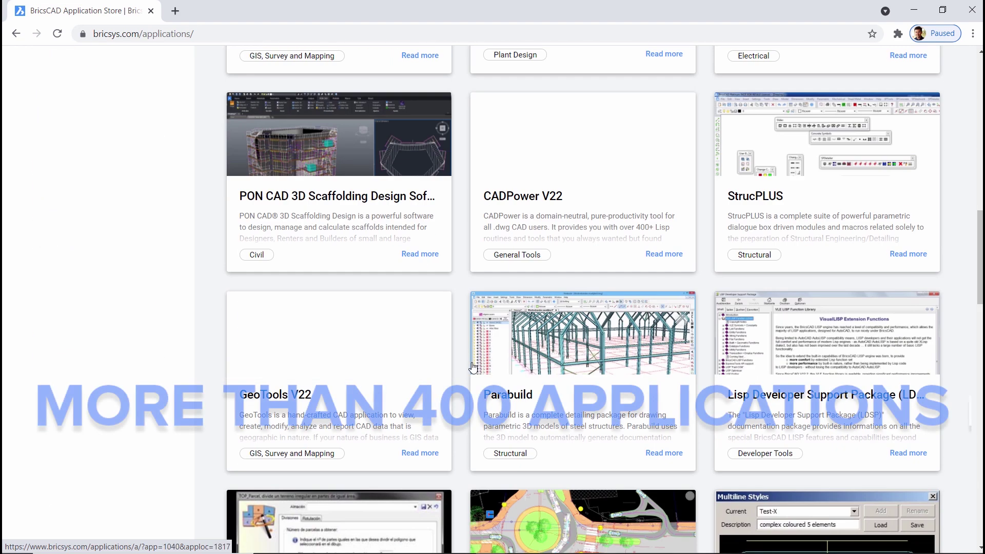
{"action": "scroll", "coordinate": [473, 368], "scroll_direction": "down", "scroll_amount": 2}
{"action": "scroll", "coordinate": [474, 367], "scroll_direction": "down", "scroll_amount": 4}
{"action": "scroll", "coordinate": [474, 368], "scroll_direction": "down", "scroll_amount": 4}
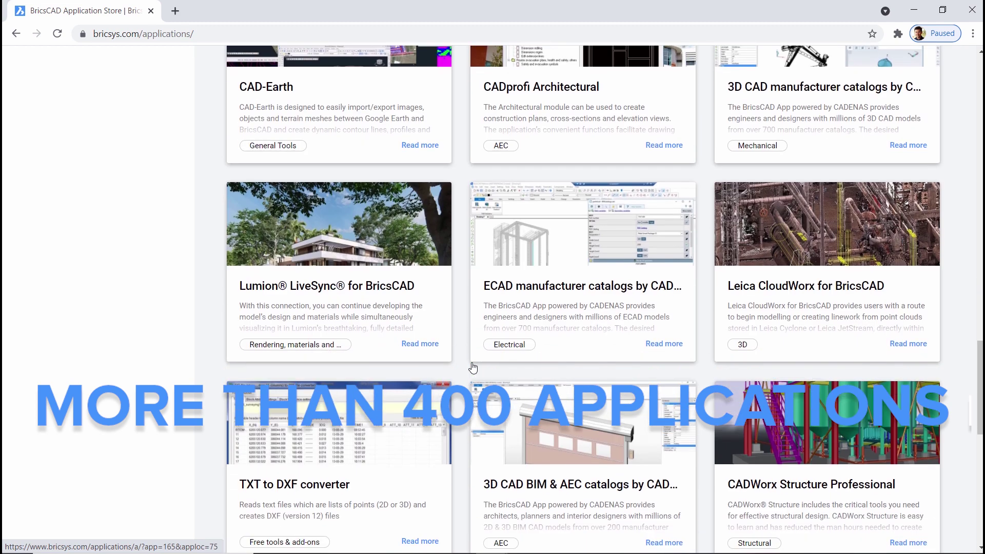
{"action": "scroll", "coordinate": [473, 368], "scroll_direction": "down", "scroll_amount": 5}
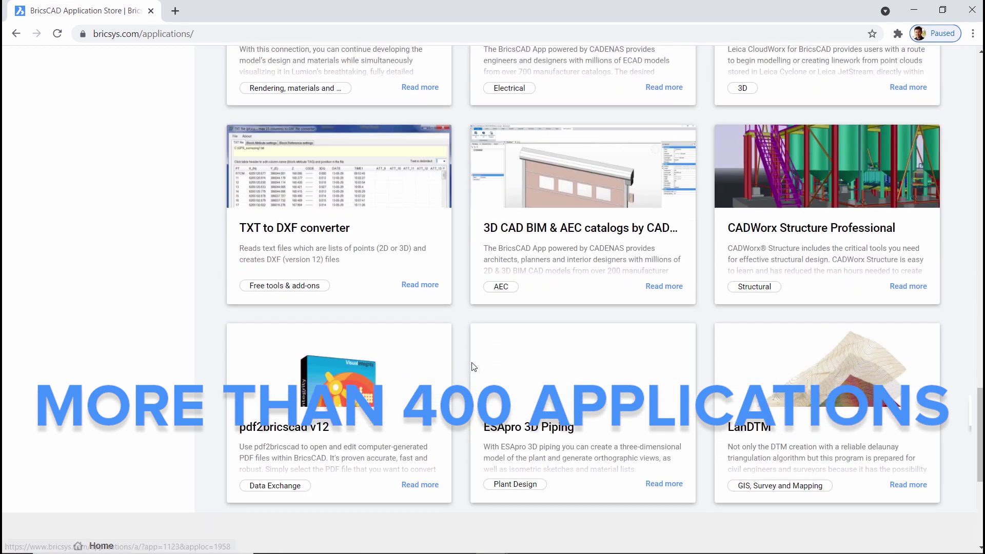
{"action": "scroll", "coordinate": [474, 368], "scroll_direction": "down", "scroll_amount": 3}
{"action": "scroll", "coordinate": [473, 367], "scroll_direction": "down", "scroll_amount": 7}
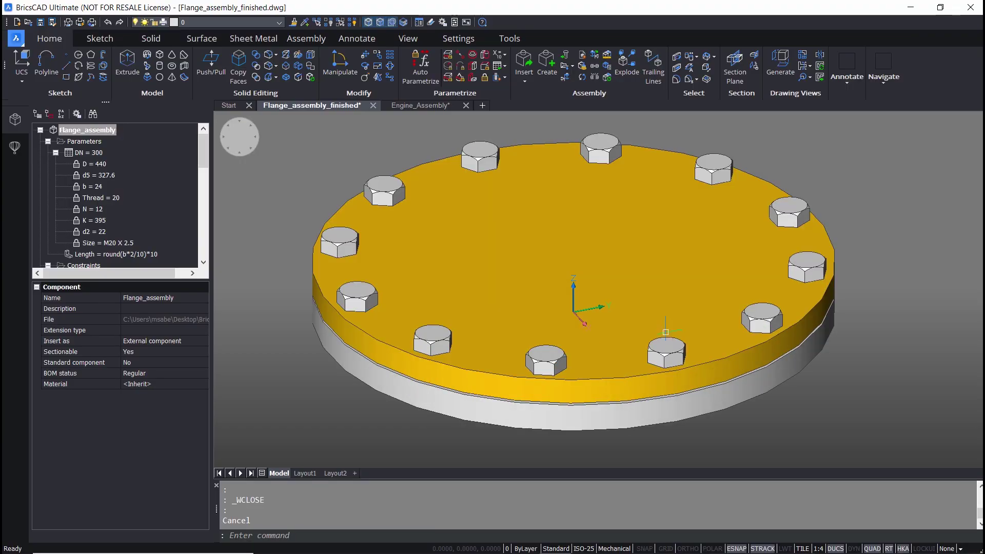
Orbit and zoom the flange to read its top face perimeter 262.938 cm and area 0.14 m².
{"action": "scroll", "coordinate": [687, 337], "scroll_direction": "up", "scroll_amount": 2}
{"action": "middle_click_drag", "start_coordinate": [587, 333], "coordinate": [513, 362], "text": "shift"}
{"action": "scroll", "coordinate": [492, 385], "scroll_direction": "up", "scroll_amount": 5}
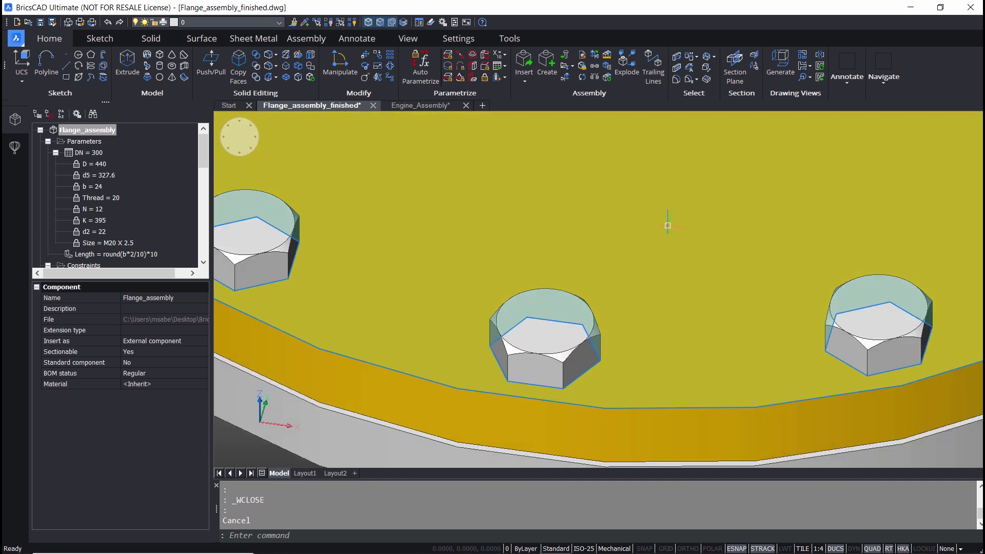
{"action": "mouse_move", "coordinate": [668, 225]}
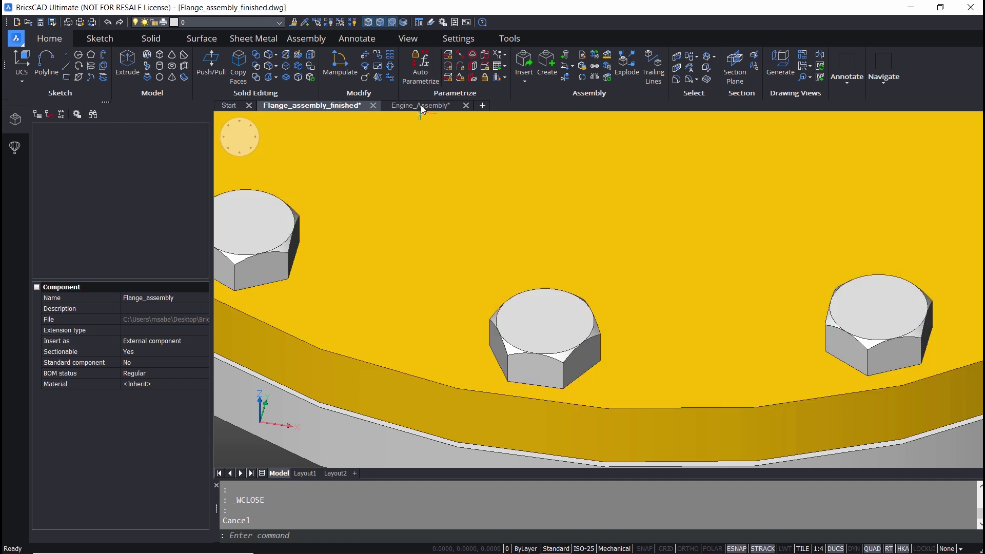
Switch to the Engine_Assembly drawing and orbit around the engine model.
{"action": "left_click", "coordinate": [420, 105]}
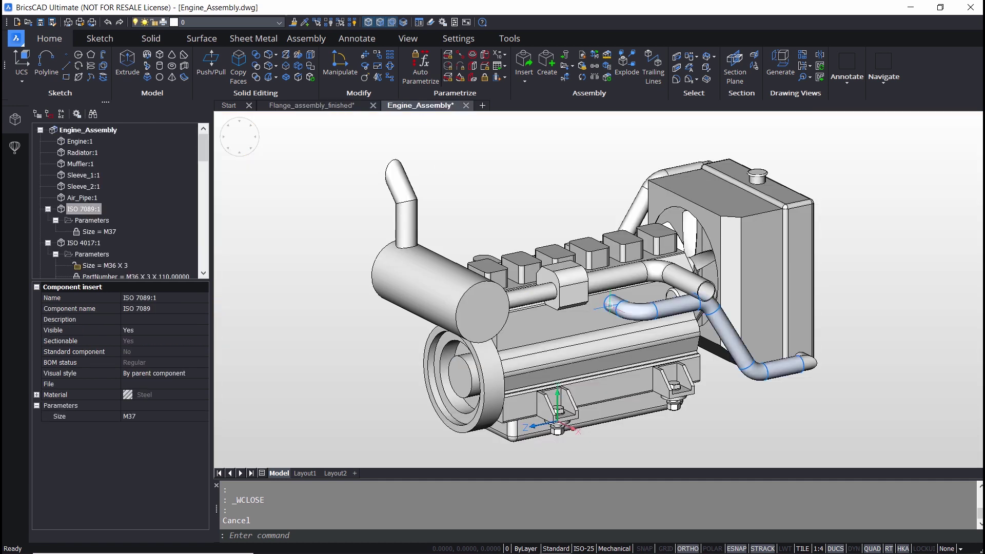
{"action": "scroll", "coordinate": [590, 289], "scroll_direction": "up", "scroll_amount": 4}
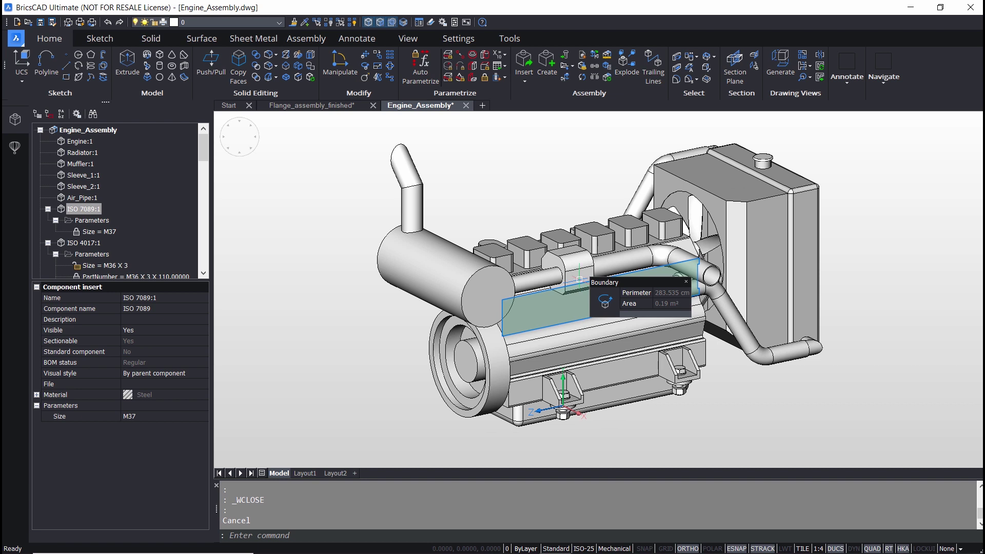
{"action": "scroll", "coordinate": [584, 296], "scroll_direction": "up", "scroll_amount": 2}
{"action": "scroll", "coordinate": [553, 306], "scroll_direction": "down", "scroll_amount": 2}
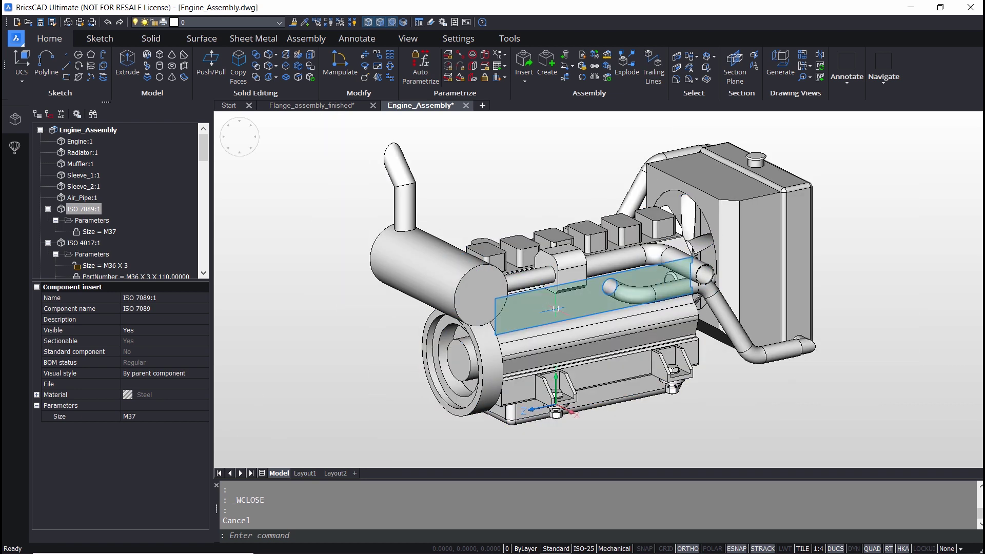
{"action": "mouse_move", "coordinate": [556, 349]}
{"action": "middle_click_drag", "start_coordinate": [574, 353], "coordinate": [544, 353], "text": "shift"}
Select Engine, Radiator, Muffler, Sleeve_1, Air_Pipe and Sleeve_2 in the Mechanical Browser.
{"action": "left_click", "coordinate": [85, 145]}
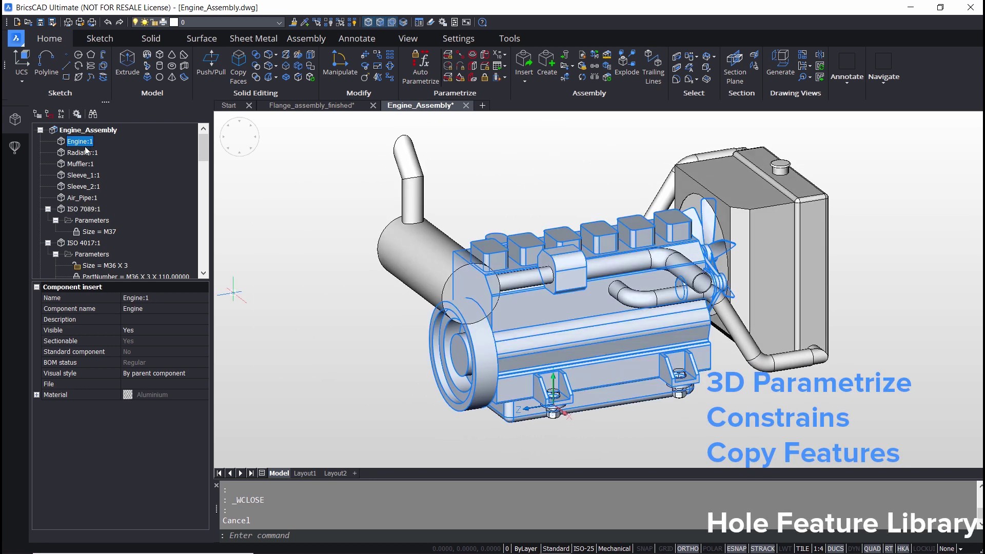
{"action": "left_click", "coordinate": [87, 153]}
{"action": "left_click", "coordinate": [85, 165]}
{"action": "left_click", "coordinate": [85, 175]}
{"action": "left_click", "coordinate": [89, 196]}
{"action": "left_click", "coordinate": [89, 188]}
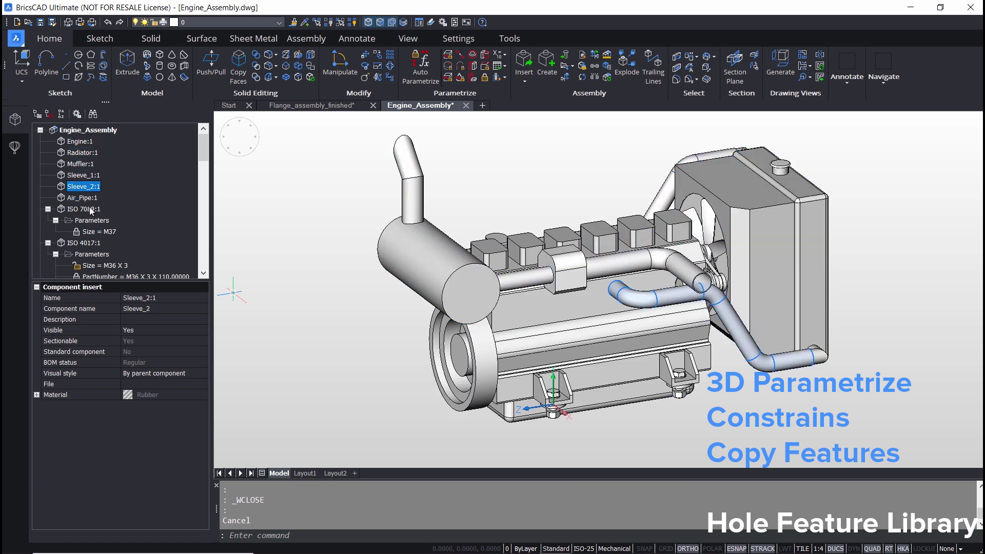
{"action": "left_click", "coordinate": [90, 198]}
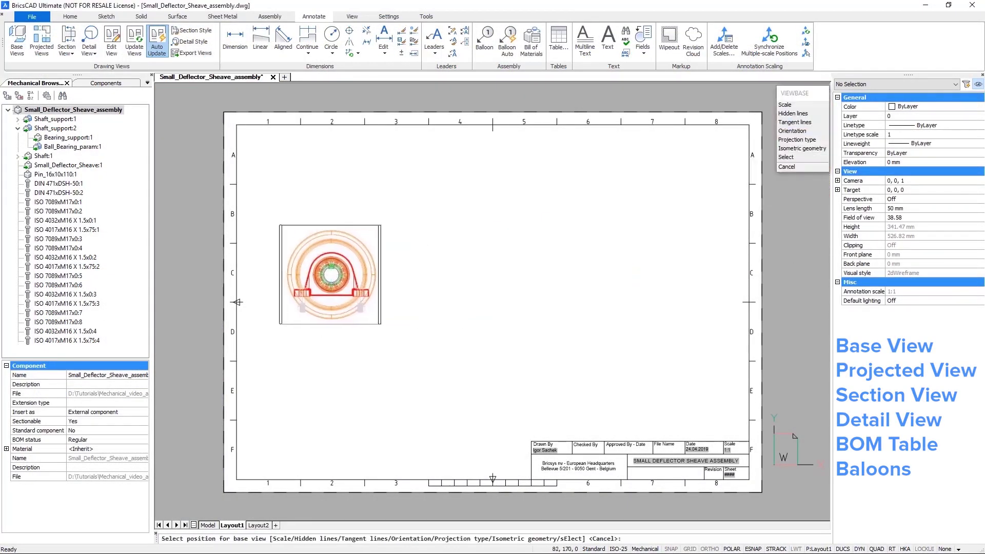
Place the sheave base view on the sheet with a projected view below it.
{"action": "left_click", "coordinate": [321, 274]}
{"action": "left_click", "coordinate": [314, 403]}
{"action": "key", "text": "Return"}
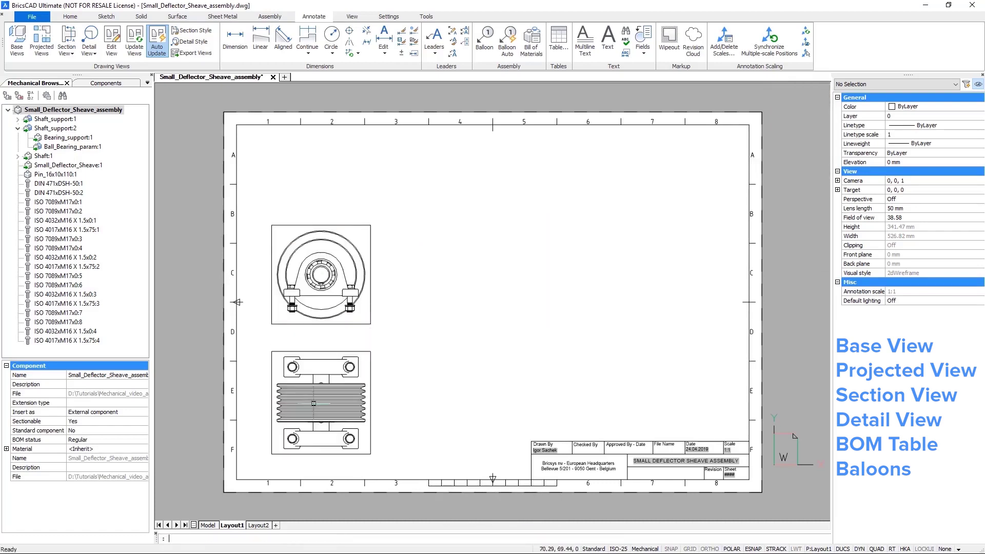
Add a centre mark to the bearing and an R137.5 radius dimension on the outer circle.
{"action": "scroll", "coordinate": [300, 272], "scroll_direction": "up", "scroll_amount": 5}
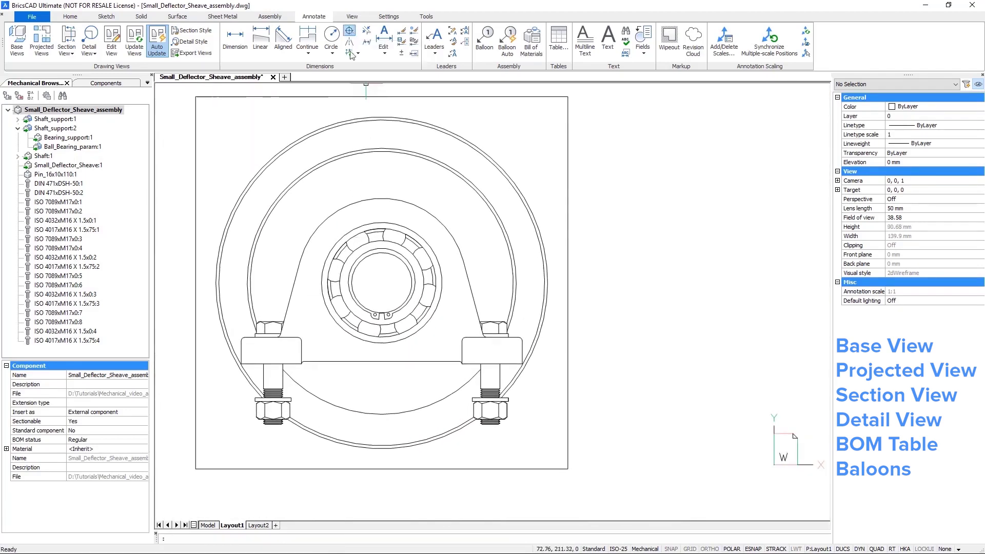
{"action": "left_click", "coordinate": [364, 149]}
{"action": "left_click", "coordinate": [331, 35]}
{"action": "left_click", "coordinate": [511, 167]}
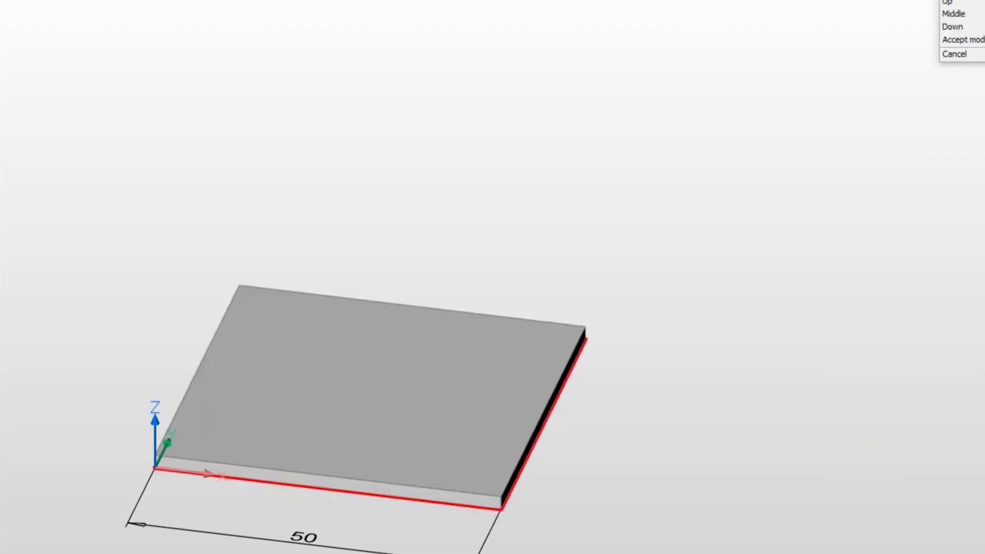
Bend a 50 mm flange at 90° up from the plate's right edge.
{"action": "left_click", "coordinate": [960, 14]}
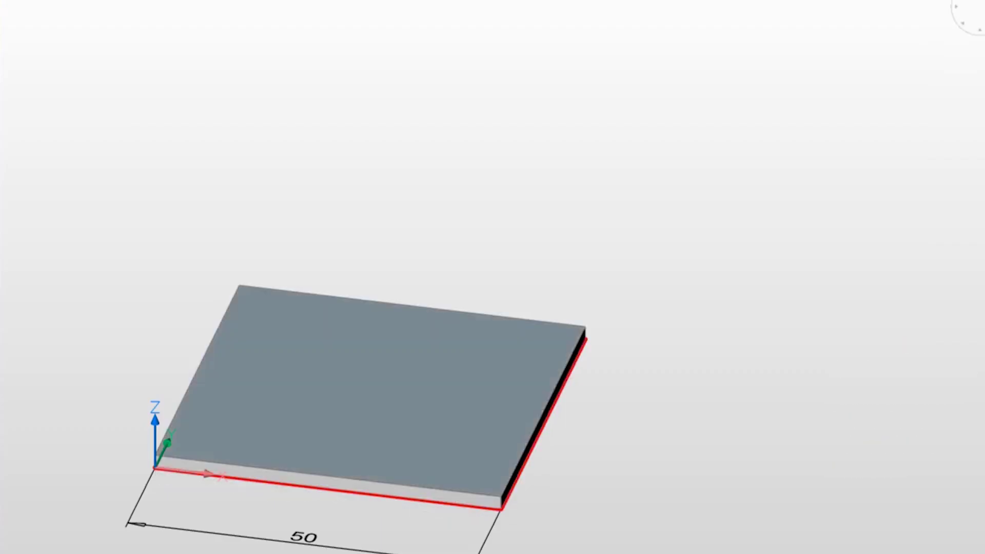
{"action": "left_click", "coordinate": [550, 400]}
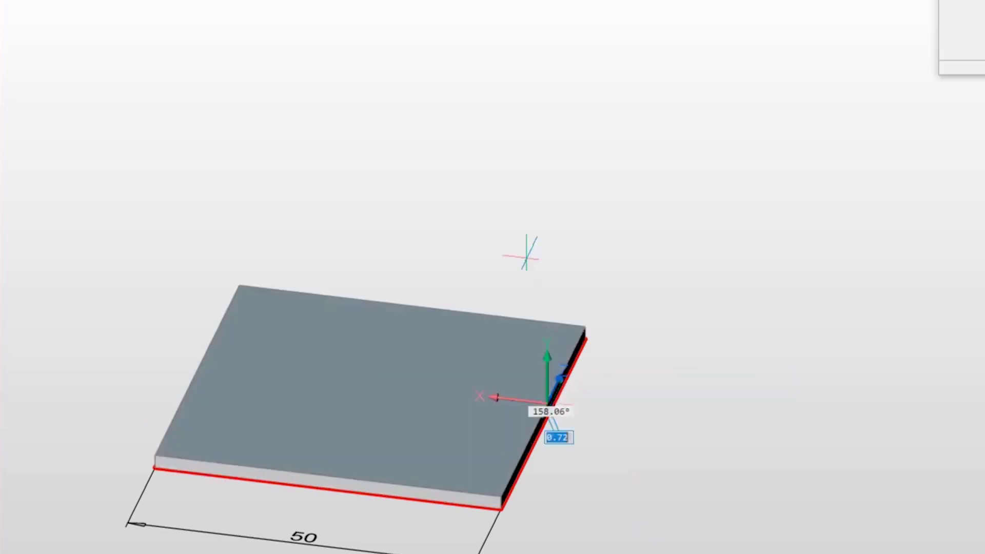
{"action": "left_click_drag", "start_coordinate": [550, 400], "coordinate": [636, 160]}
{"action": "key", "text": "Tab"}
{"action": "type", "text": "90"}
{"action": "key", "text": "Return"}
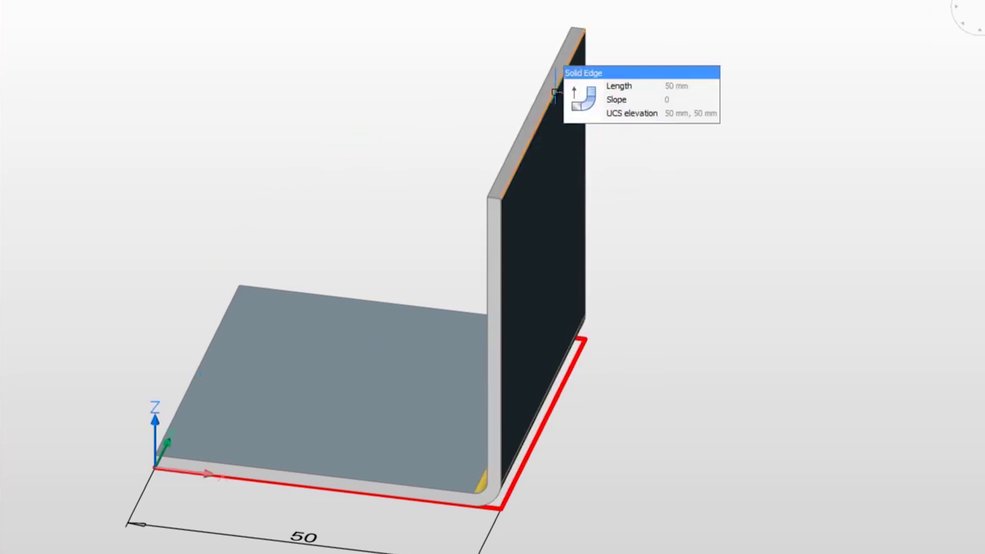
Add a second 50 mm, 90° flange on the upright flange's top edge.
{"action": "mouse_move", "coordinate": [574, 94]}
{"action": "left_click", "coordinate": [682, 92]}
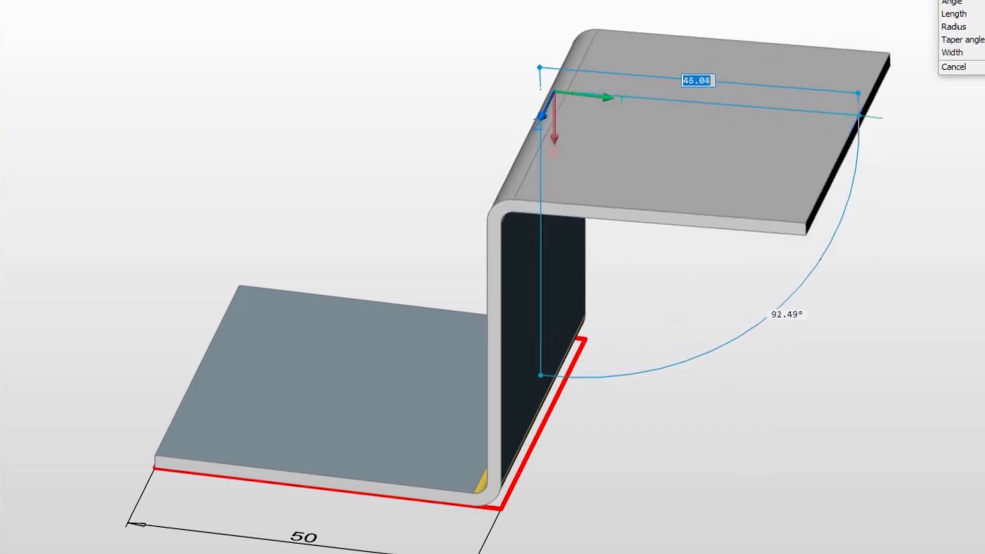
{"action": "key", "text": "Tab"}
{"action": "type", "text": "90"}
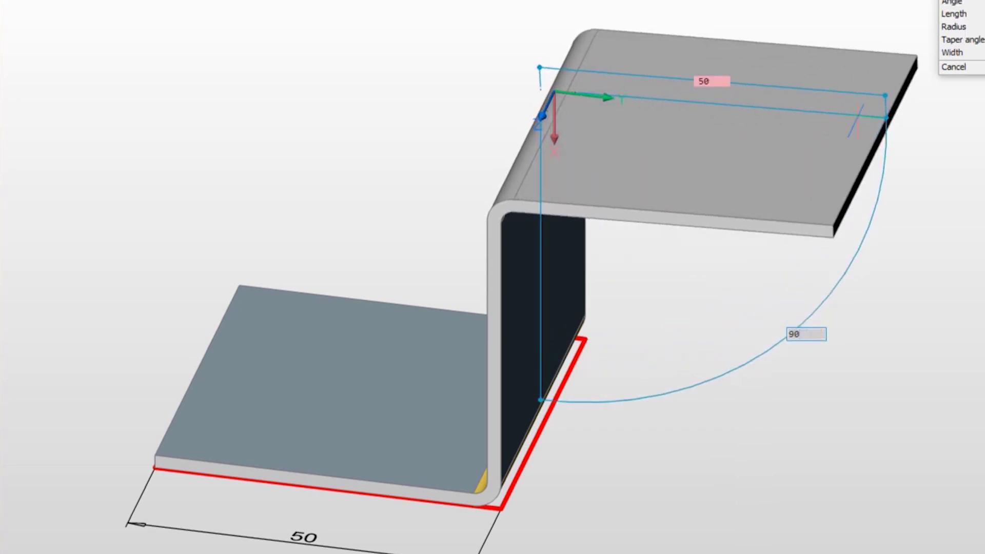
{"action": "key", "text": "Return"}
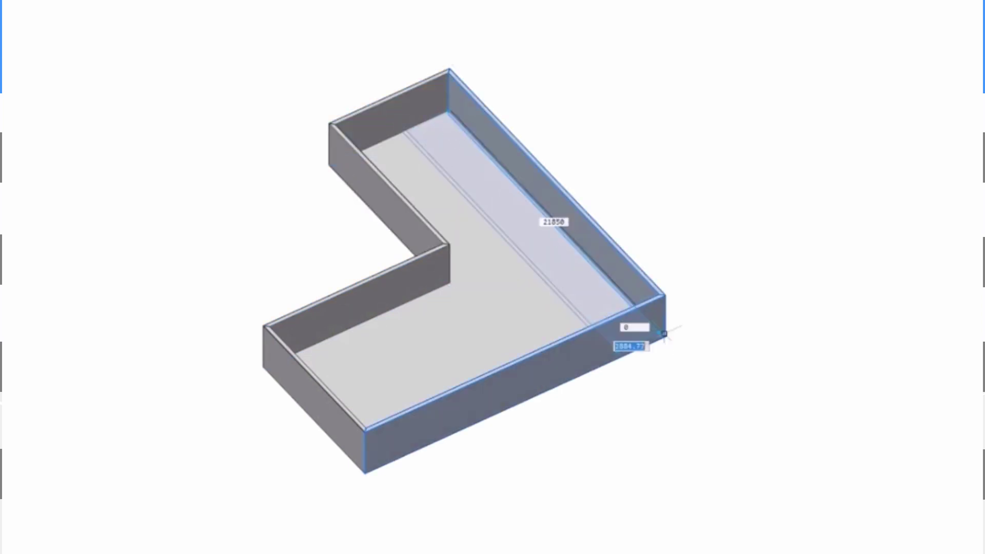
Turn the rectangle into a walled room with an interior wall, and cut a notch into the walls.
{"action": "left_click", "coordinate": [653, 330]}
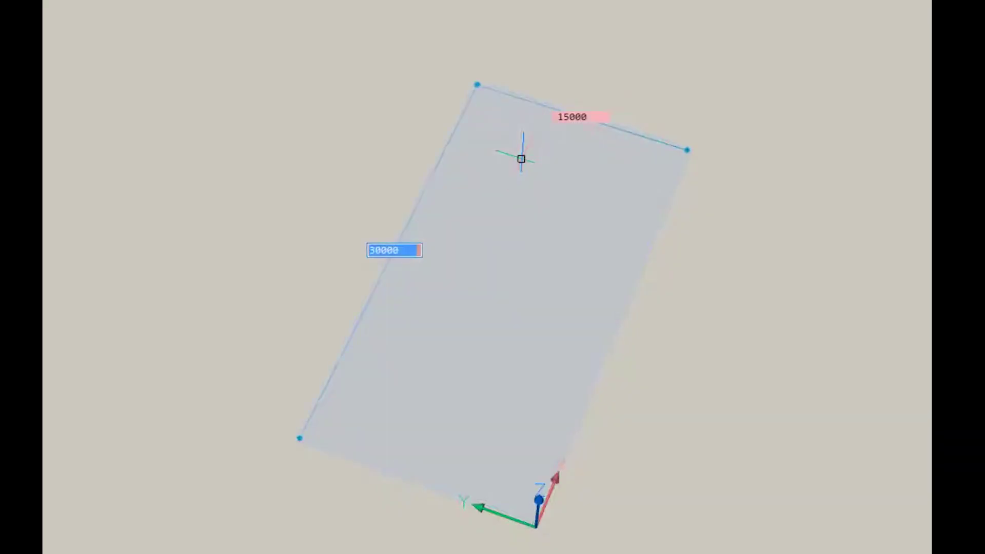
{"action": "key", "text": "Return"}
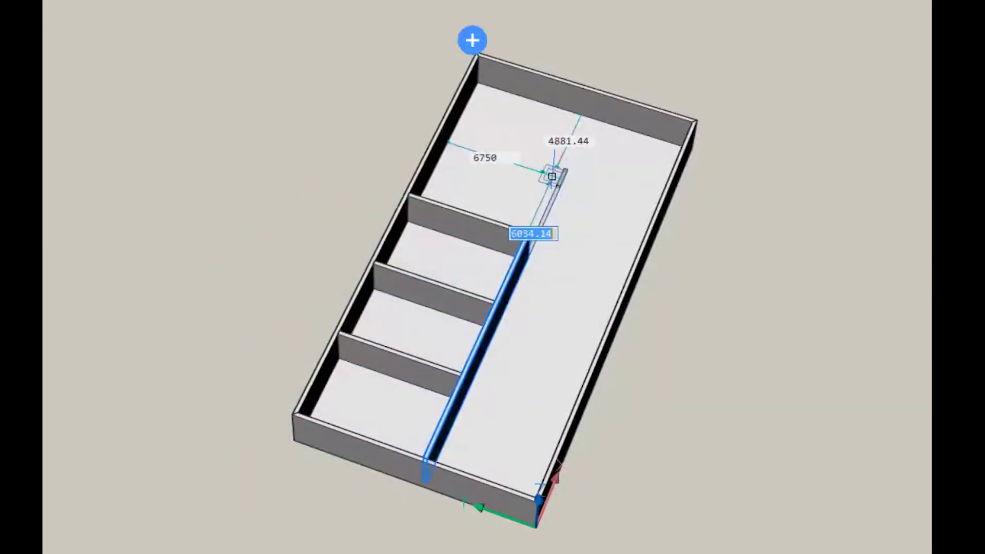
{"action": "middle_click_drag", "start_coordinate": [469, 7], "coordinate": [620, 13]}
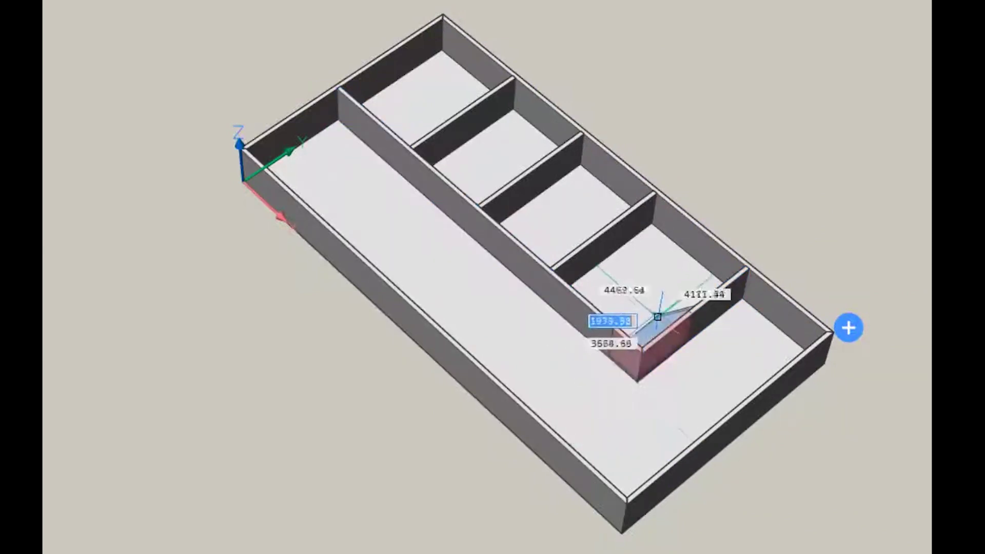
{"action": "left_click", "coordinate": [658, 317]}
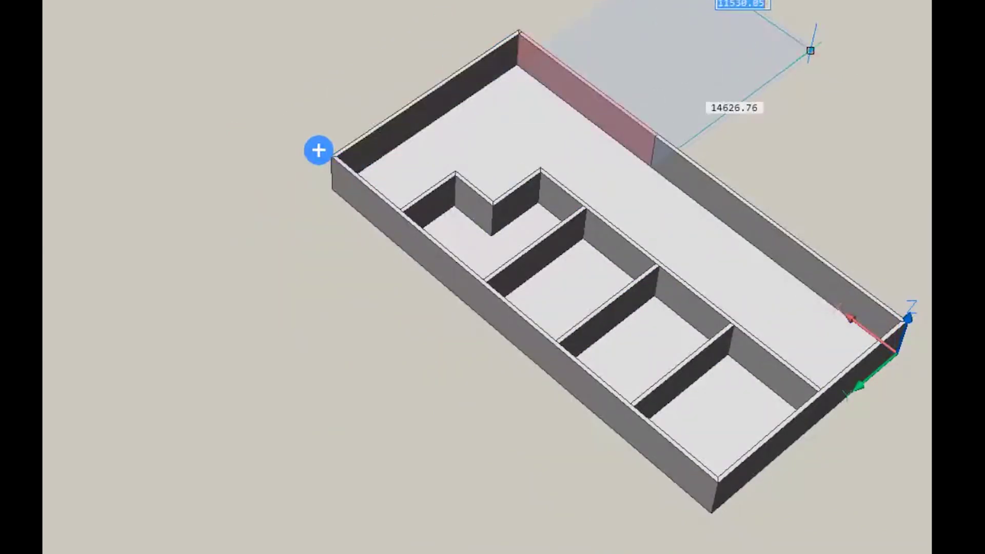
Extend the walls with a 15000-long box and expand Building > Floor 3 in the Structure panel.
{"action": "type", "text": "15000"}
{"action": "key", "text": "Tab"}
{"action": "left_click", "coordinate": [825, 55]}
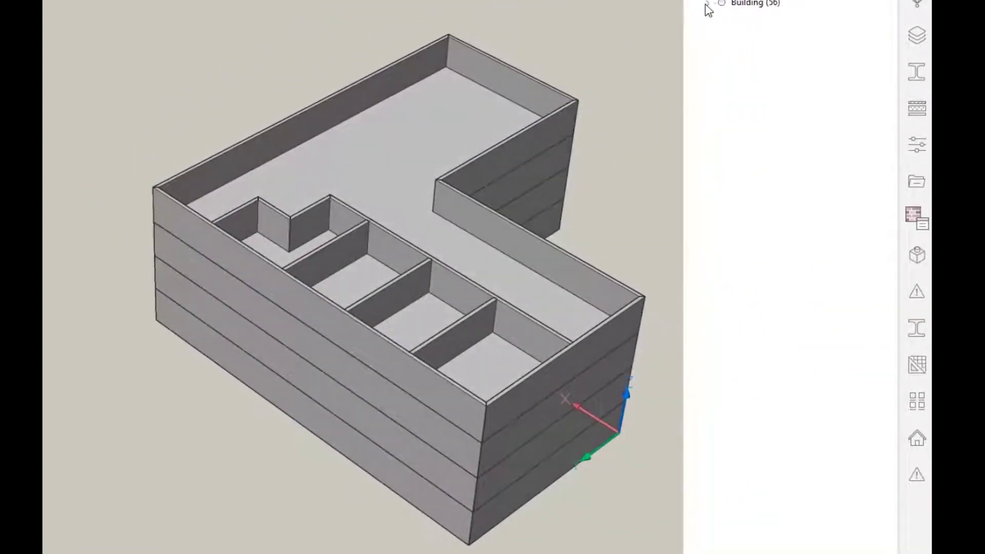
{"action": "left_click", "coordinate": [707, 4]}
{"action": "left_click", "coordinate": [722, 55]}
Select the floor's 13 walls and the stepped building solid, then cancel the Push/Pull preview.
{"action": "left_click", "coordinate": [736, 69]}
{"action": "left_click", "coordinate": [735, 94]}
{"action": "left_click", "coordinate": [794, 99]}
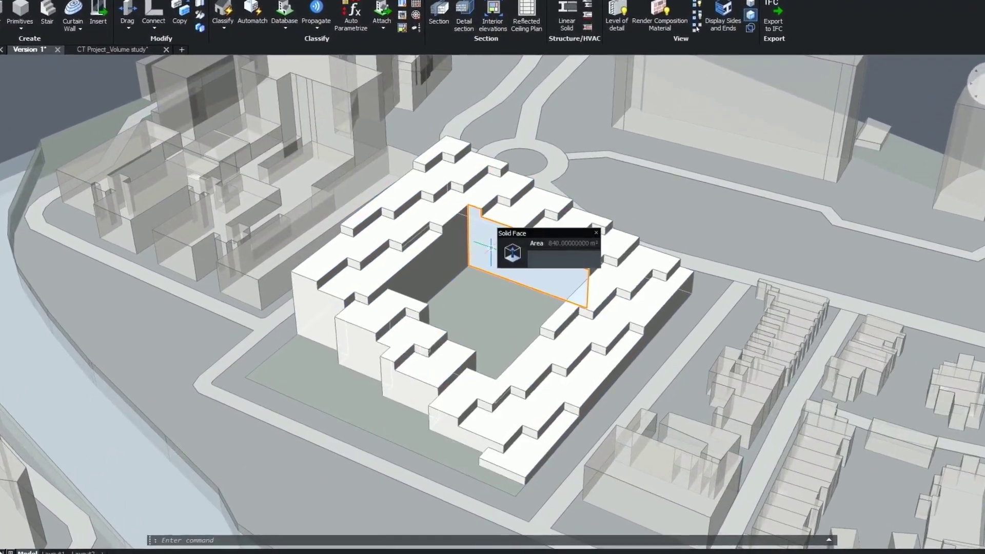
{"action": "left_click", "coordinate": [491, 248]}
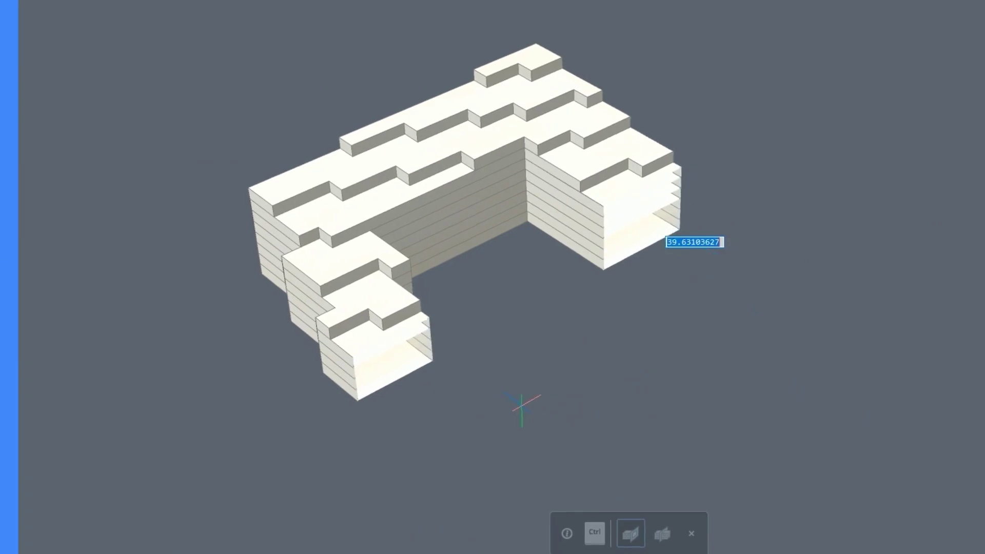
{"action": "key", "text": "Escape"}
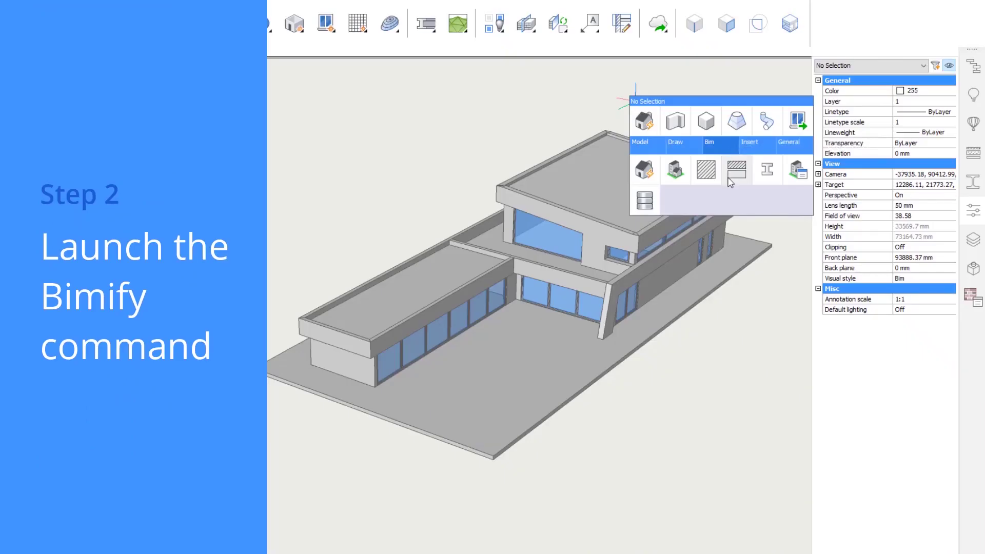
Run Bimify on the villa, then expand Building Elements > Building > Floor 0 to list its 18 walls.
{"action": "left_click", "coordinate": [650, 179]}
{"action": "left_click", "coordinate": [550, 340]}
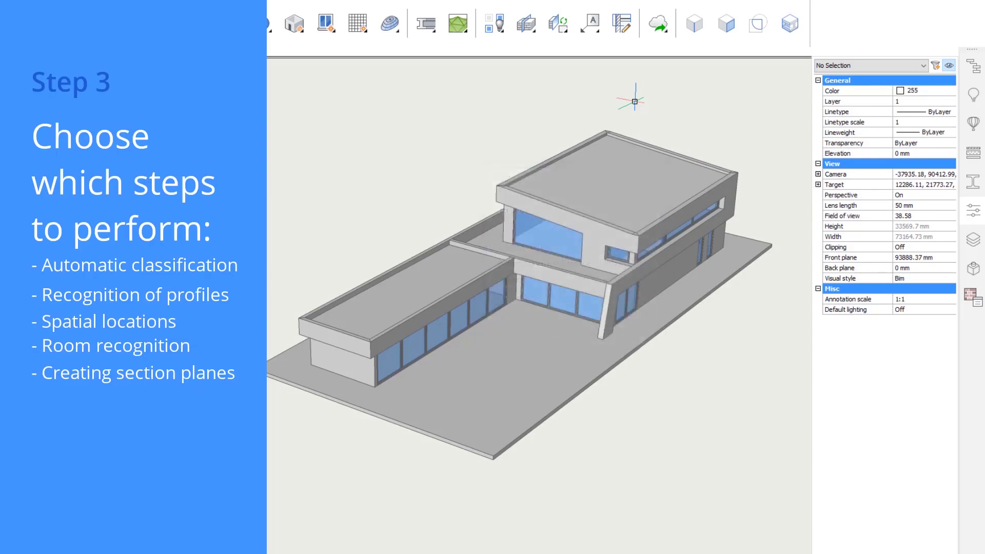
{"action": "left_click", "coordinate": [820, 101]}
{"action": "left_click", "coordinate": [831, 111]}
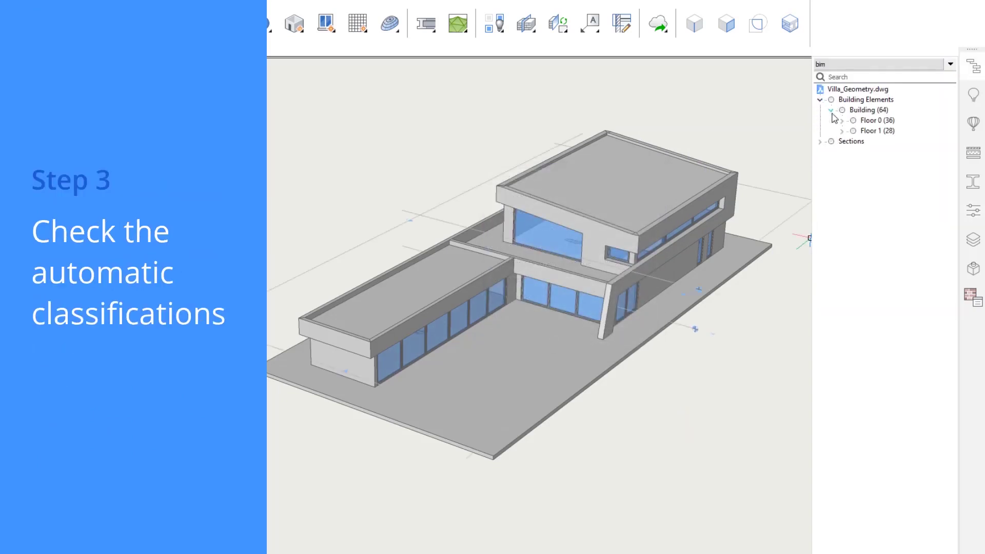
{"action": "left_click", "coordinate": [842, 122]}
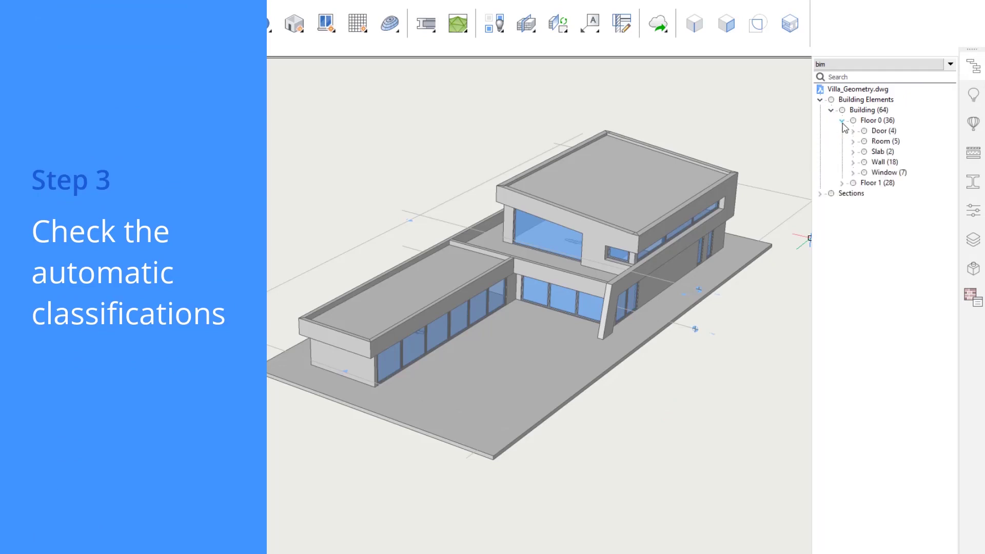
{"action": "left_click", "coordinate": [853, 163]}
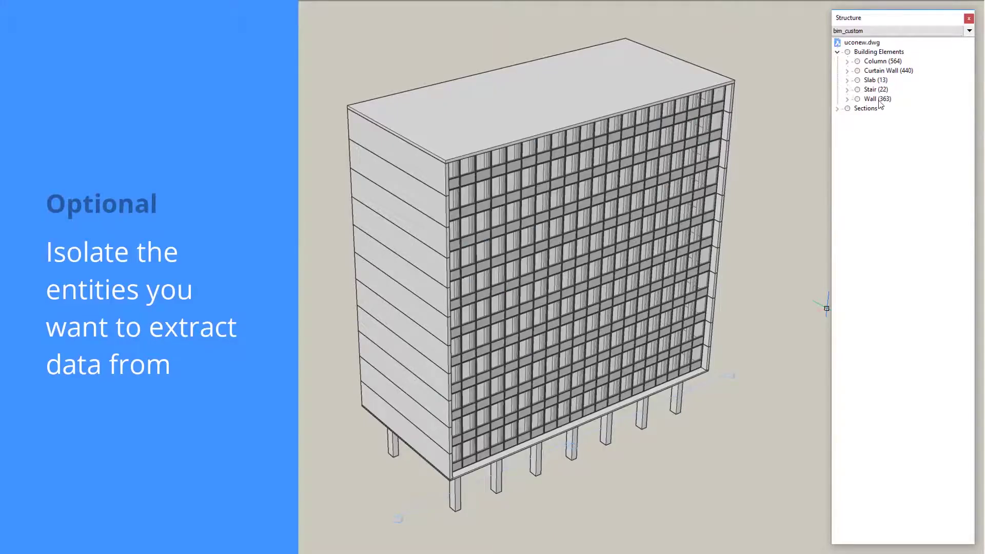
Isolate the 363 tower walls and finish a Data Extraction of their properties.
{"action": "left_click", "coordinate": [878, 99]}
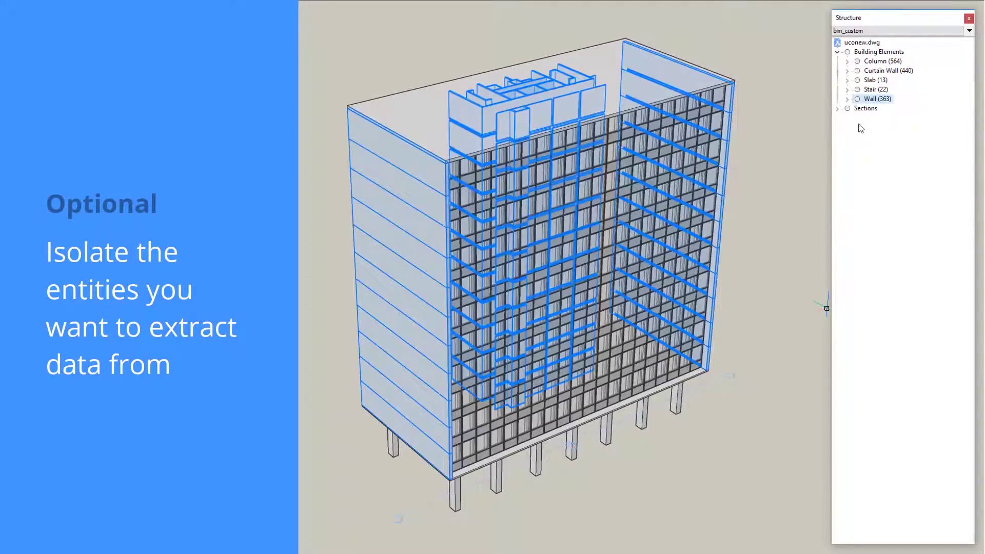
{"action": "right_click", "coordinate": [787, 162]}
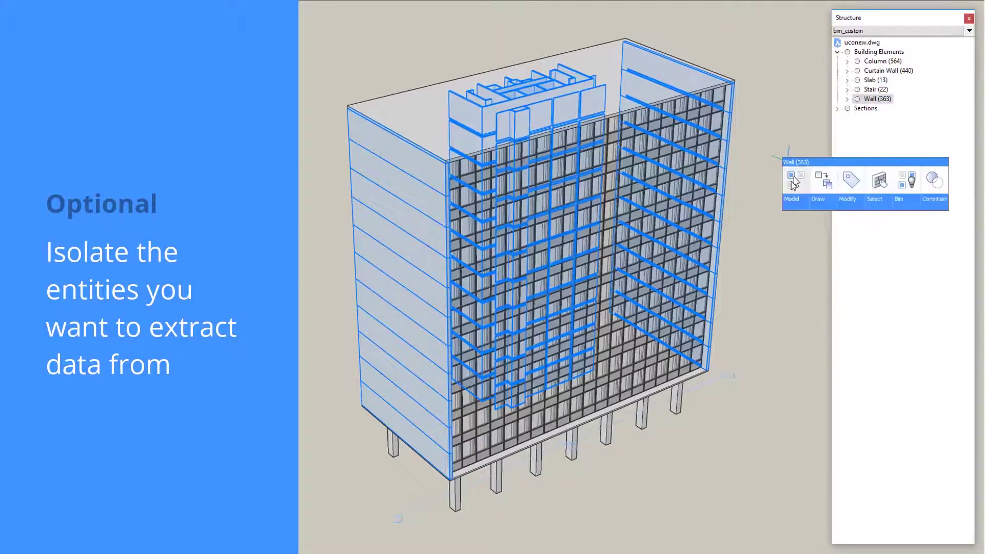
{"action": "left_click", "coordinate": [794, 183]}
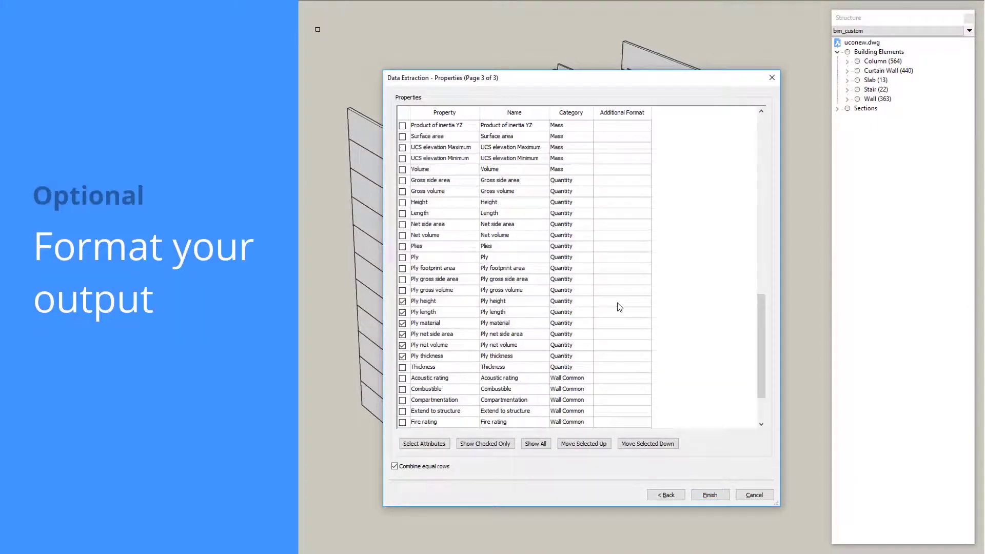
{"action": "left_click", "coordinate": [618, 306]}
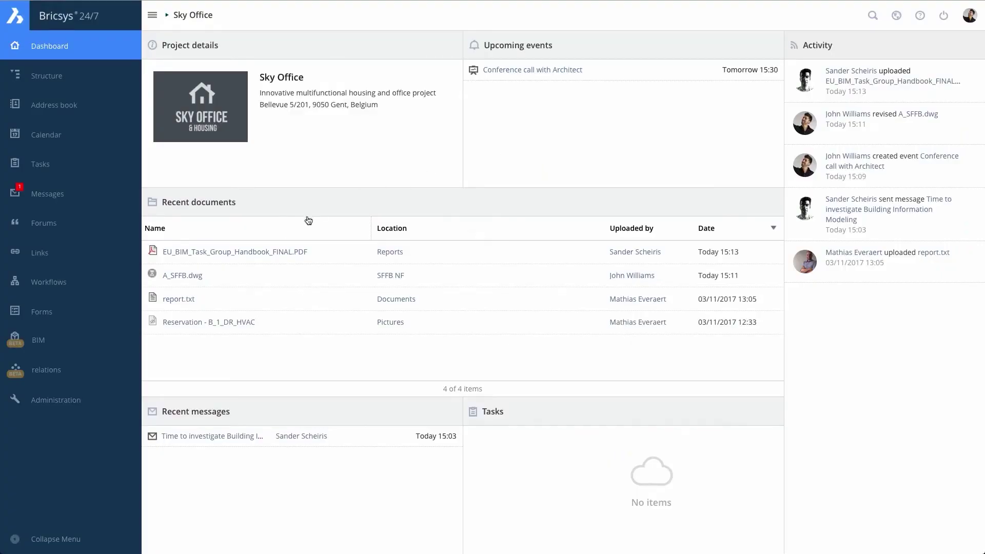
Open the details of EU_BIM_Task_Group_Handbook_FINAL.PDF from Recent documents.
{"action": "left_click", "coordinate": [264, 252]}
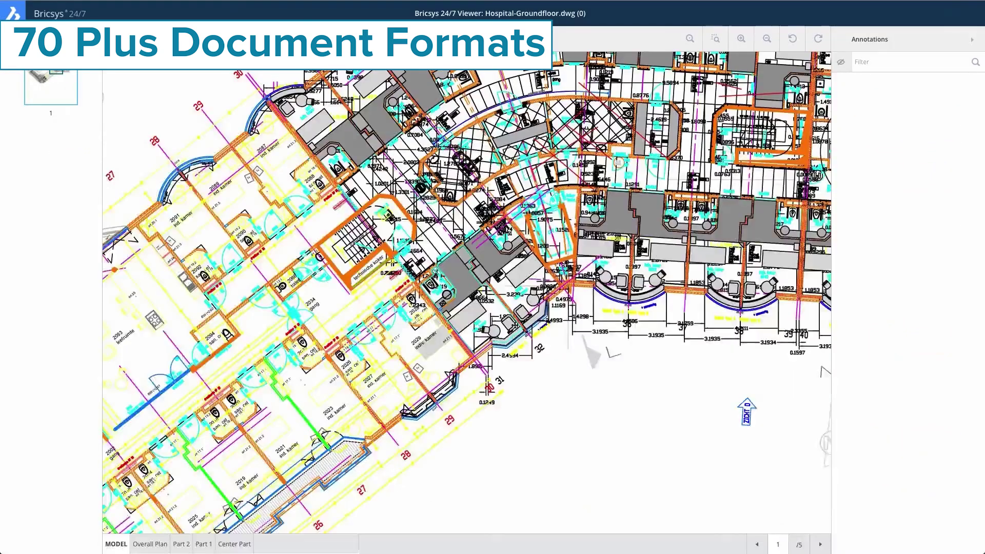
Pan the floor plan, zoom in, and orbit the 3D Modern Villa model.
{"action": "left_click_drag", "start_coordinate": [662, 253], "coordinate": [557, 258]}
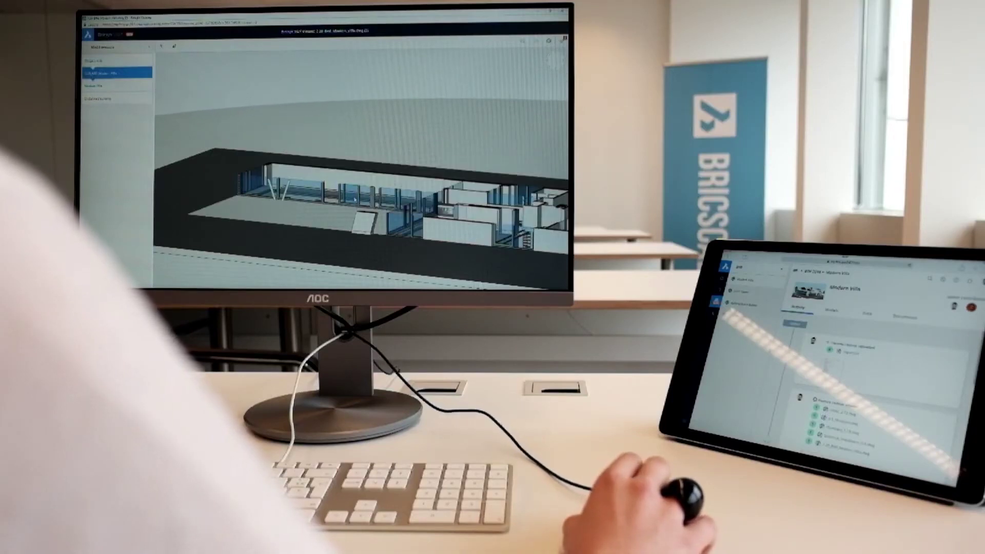
{"action": "scroll", "coordinate": [353, 192], "scroll_direction": "up", "scroll_amount": 3}
{"action": "scroll", "coordinate": [354, 199], "scroll_direction": "up", "scroll_amount": 5}
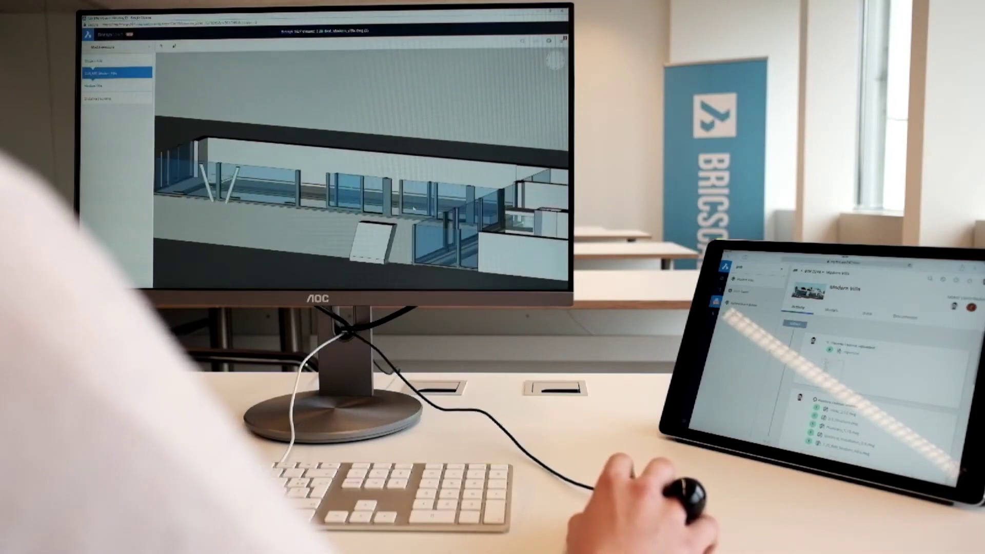
{"action": "left_click_drag", "start_coordinate": [419, 209], "coordinate": [397, 197]}
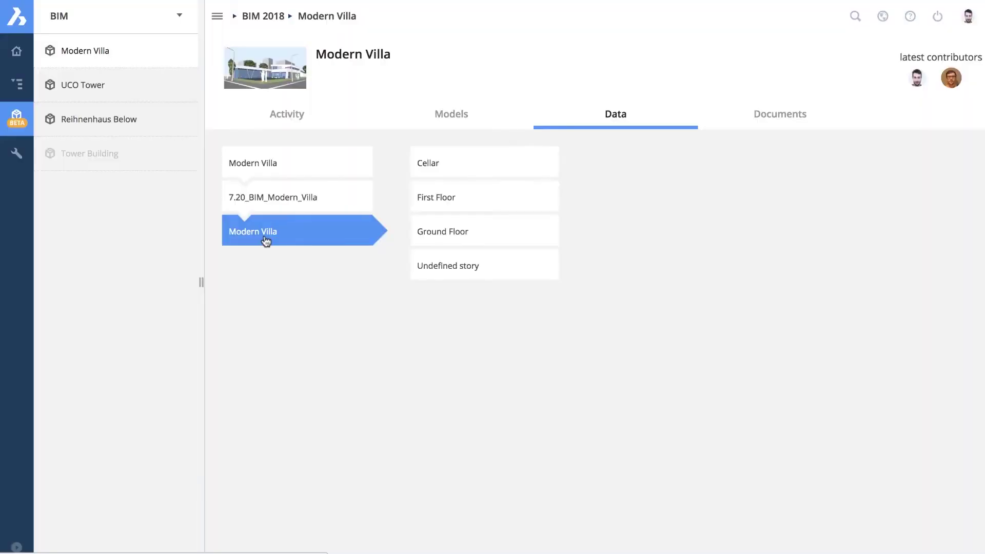
Under First Floor > Roof, view the properties of roof (465) and roof (492).
{"action": "left_click", "coordinate": [451, 194]}
{"action": "left_click", "coordinate": [451, 225]}
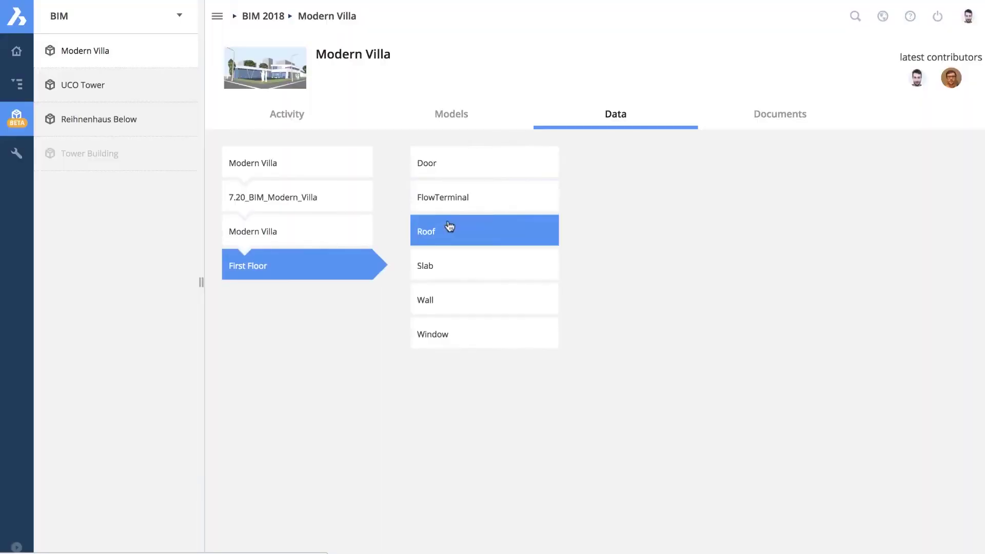
{"action": "left_click", "coordinate": [449, 227]}
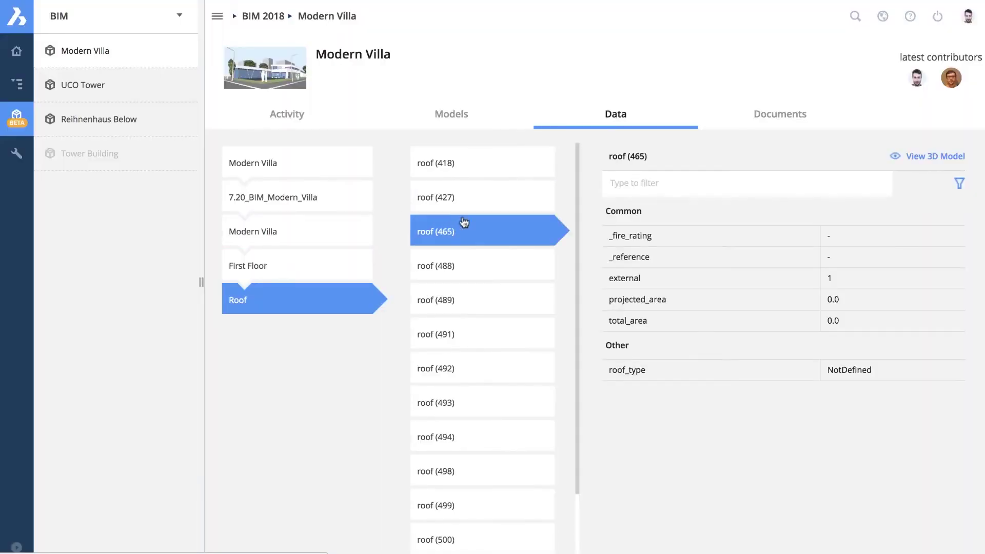
{"action": "left_click", "coordinate": [444, 379]}
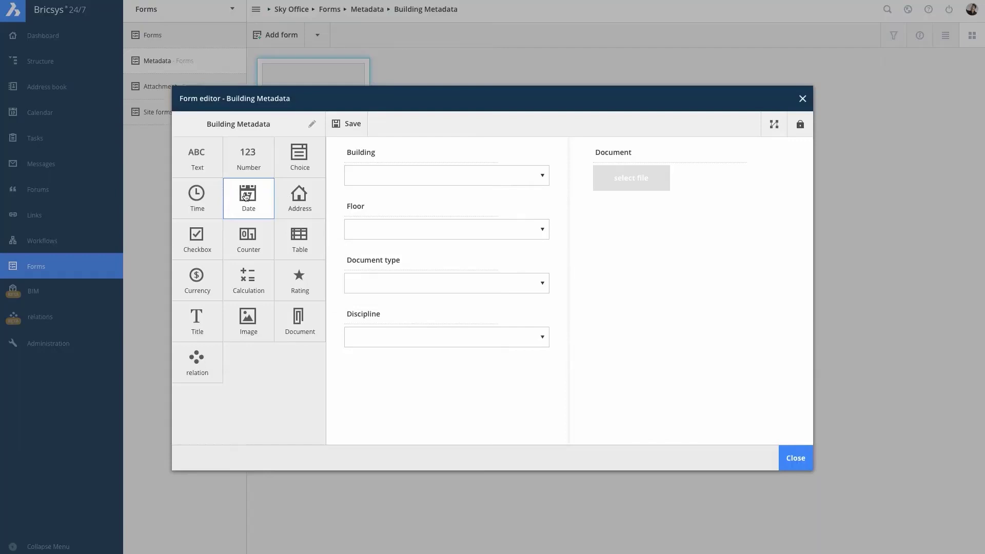
Add a Date field to the metadata form and open the Building A, floor -1 record.
{"action": "left_click_drag", "start_coordinate": [249, 197], "coordinate": [613, 244]}
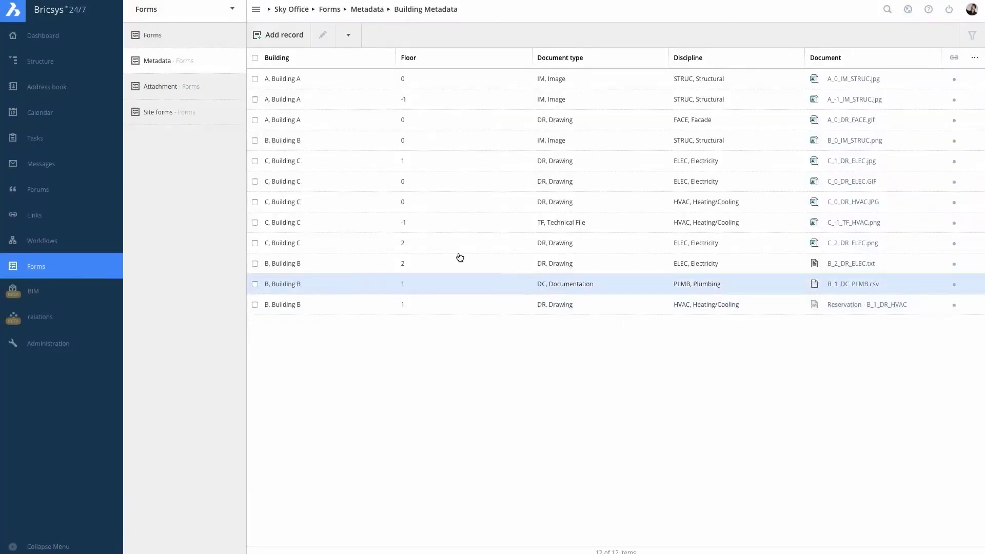
{"action": "left_click", "coordinate": [295, 100]}
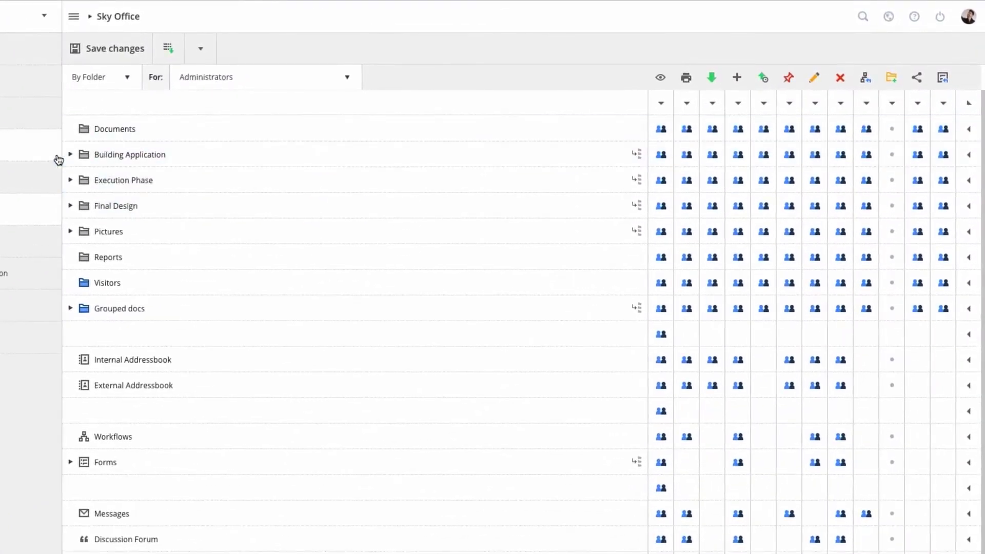
Expand Building Application in the permissions matrix to show its subfolders.
{"action": "left_click", "coordinate": [69, 154]}
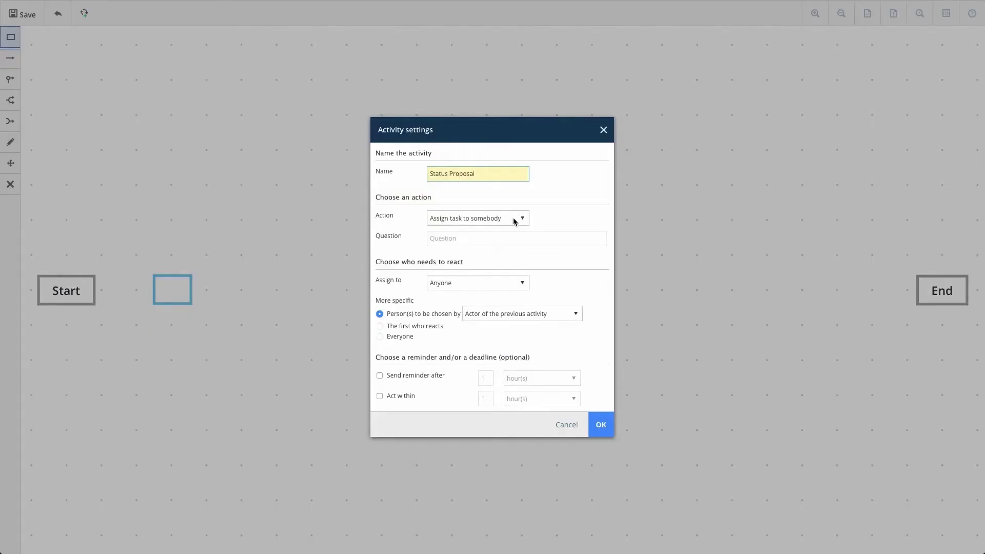
Give the Status Proposal activity the action Set document status, keeping Draft.
{"action": "left_click", "coordinate": [516, 220]}
{"action": "left_click", "coordinate": [487, 265]}
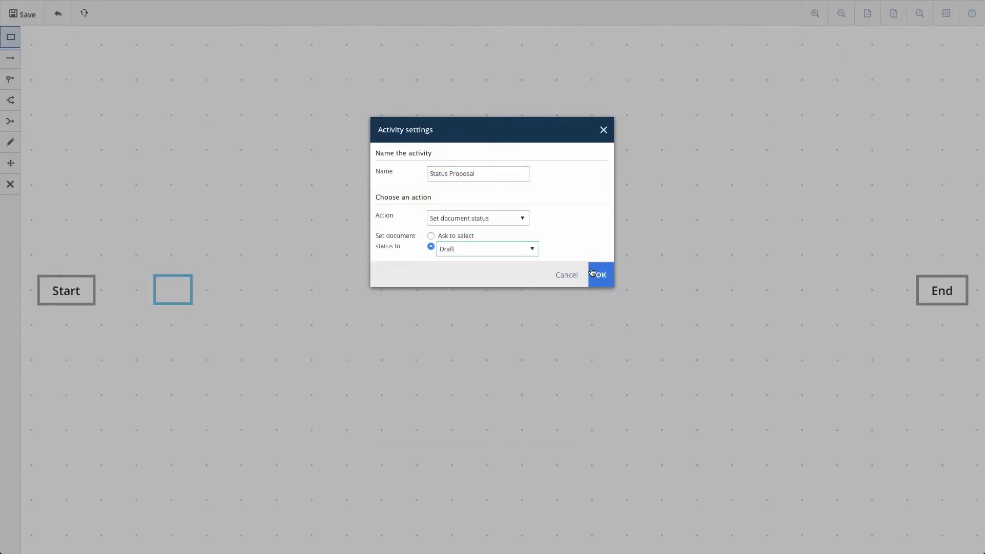
{"action": "left_click", "coordinate": [601, 275]}
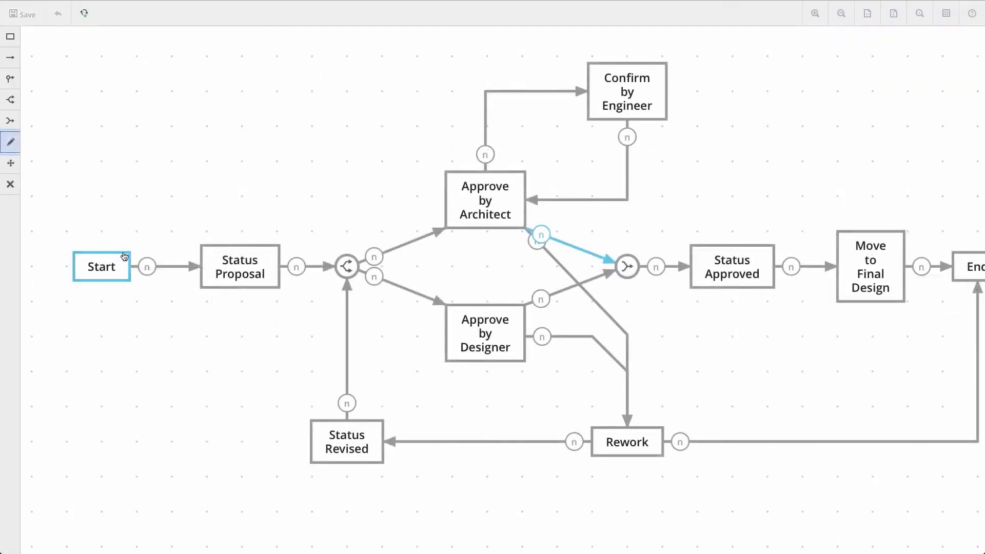
{"action": "mouse_move", "coordinate": [135, 263]}
{"action": "mouse_move", "coordinate": [209, 270]}
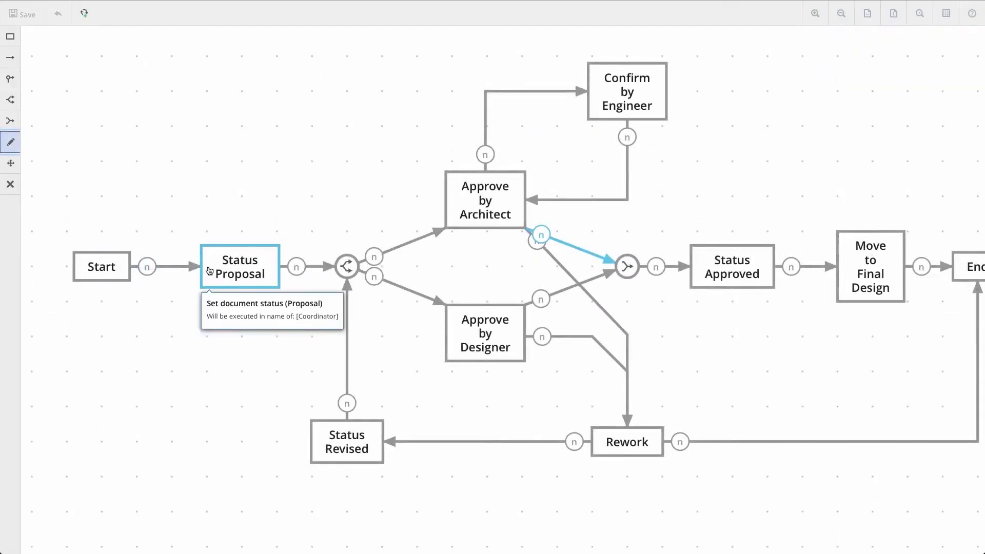